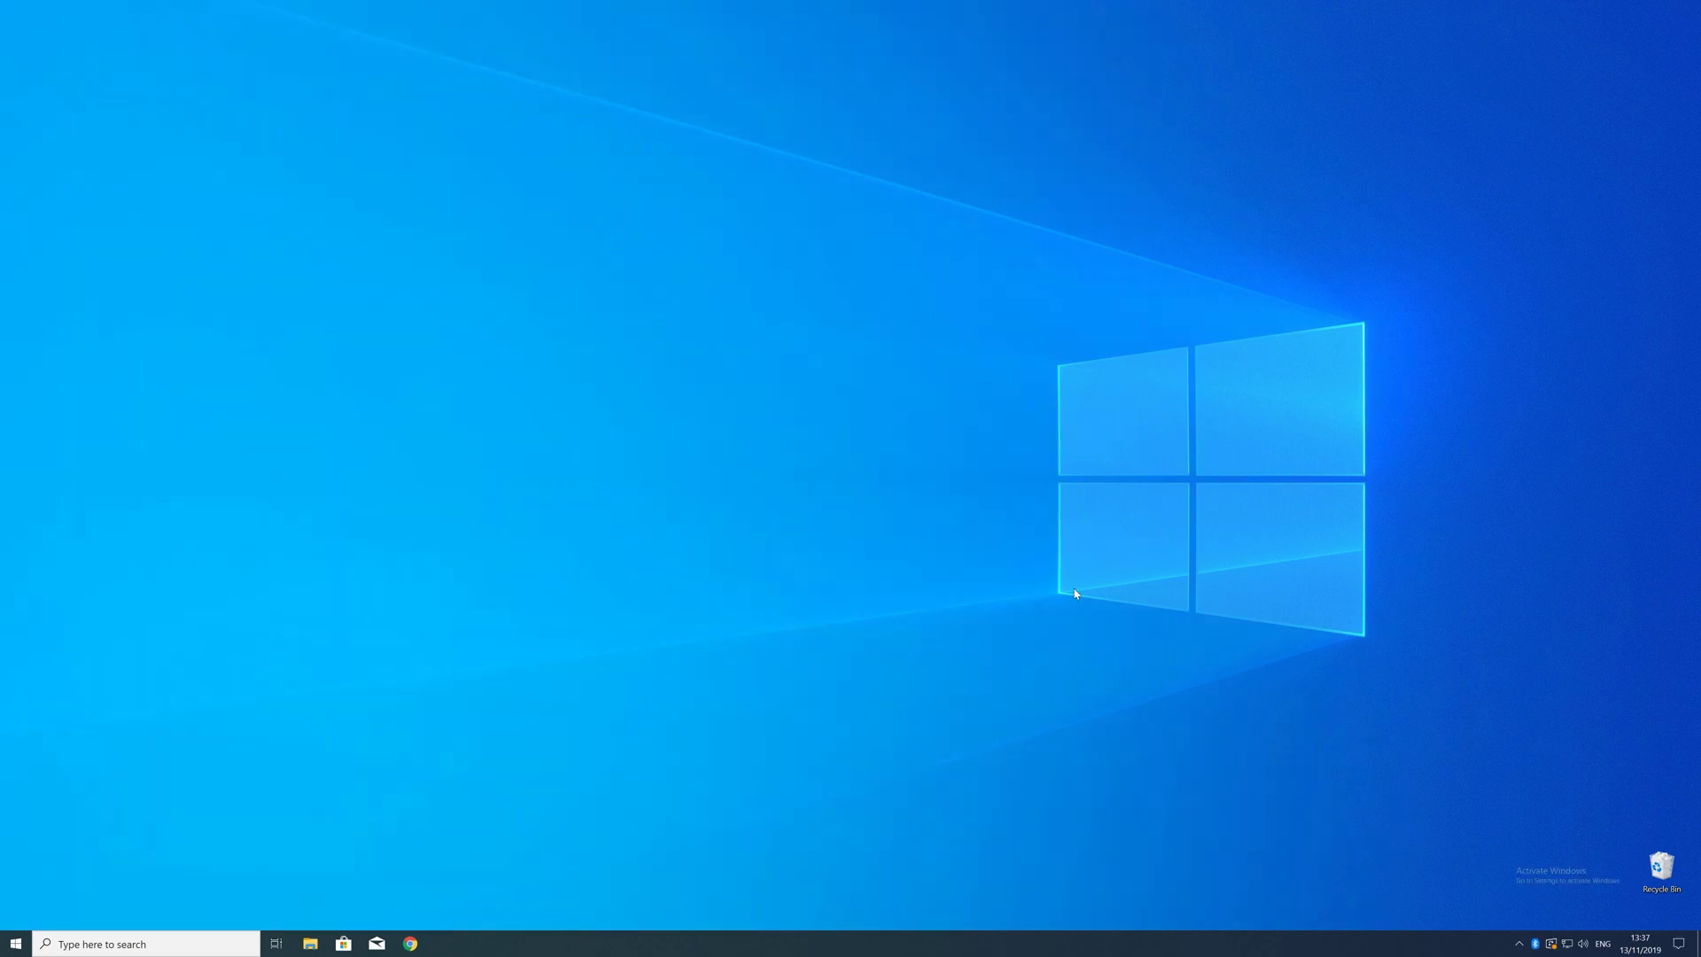
Step: Check the PC's system information in Settings, then close the window
{"action": "right_click", "coordinate": [15, 945]}
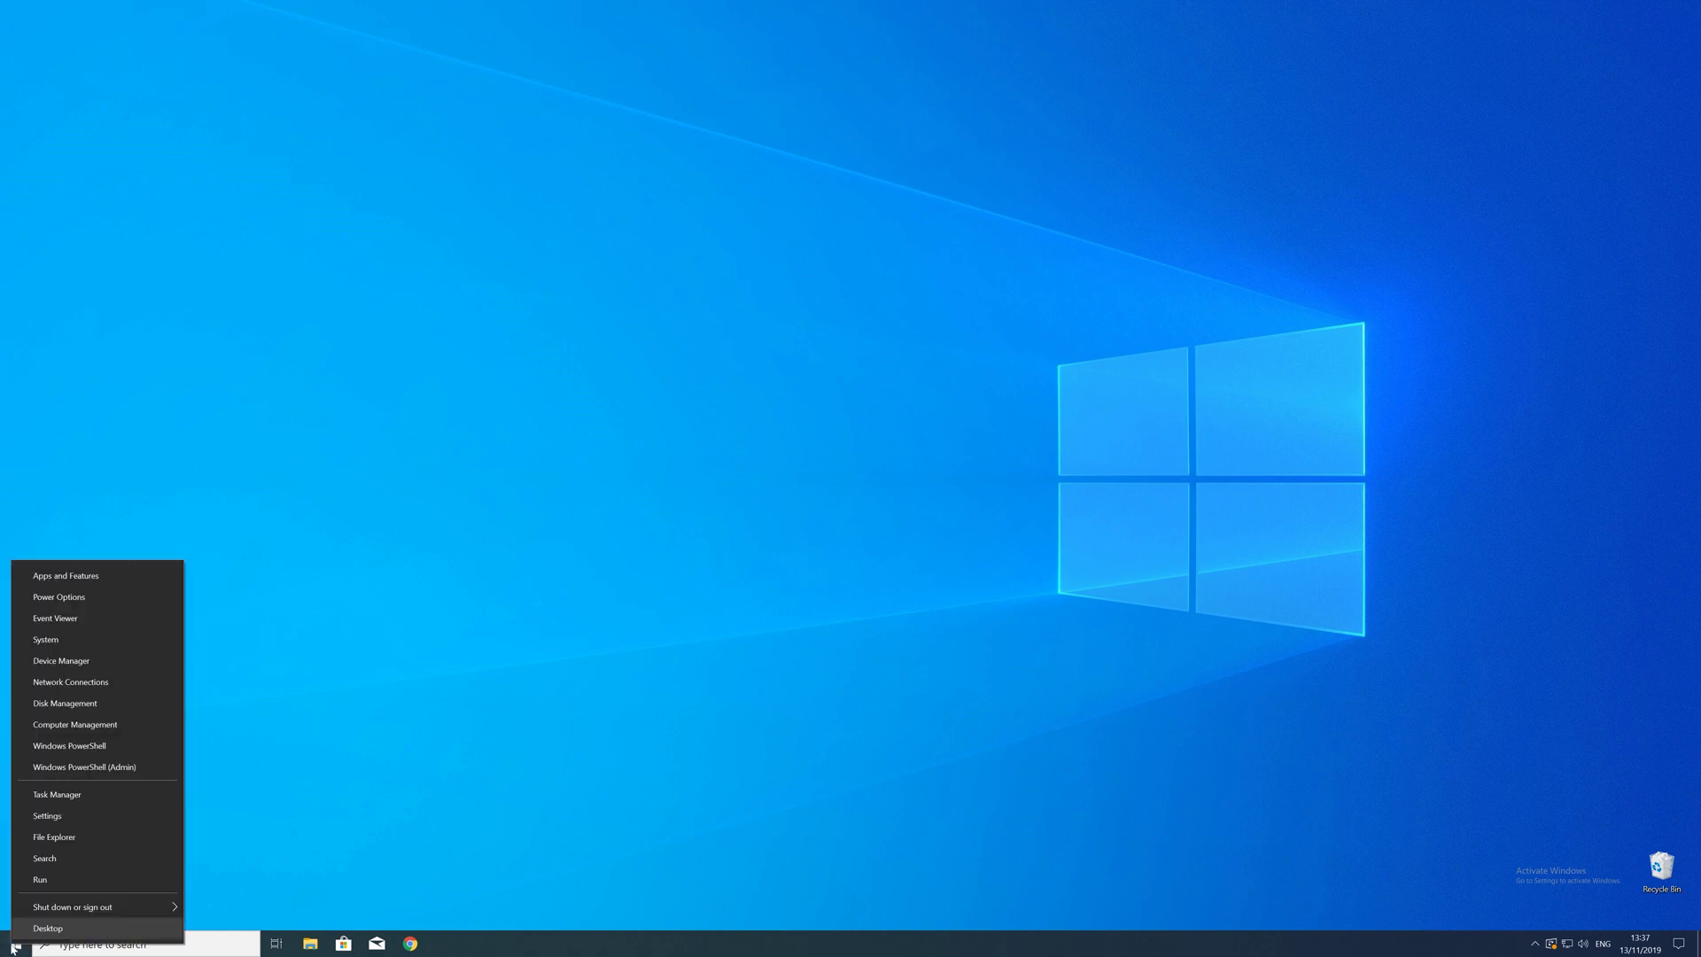
{"action": "left_click", "coordinate": [46, 640]}
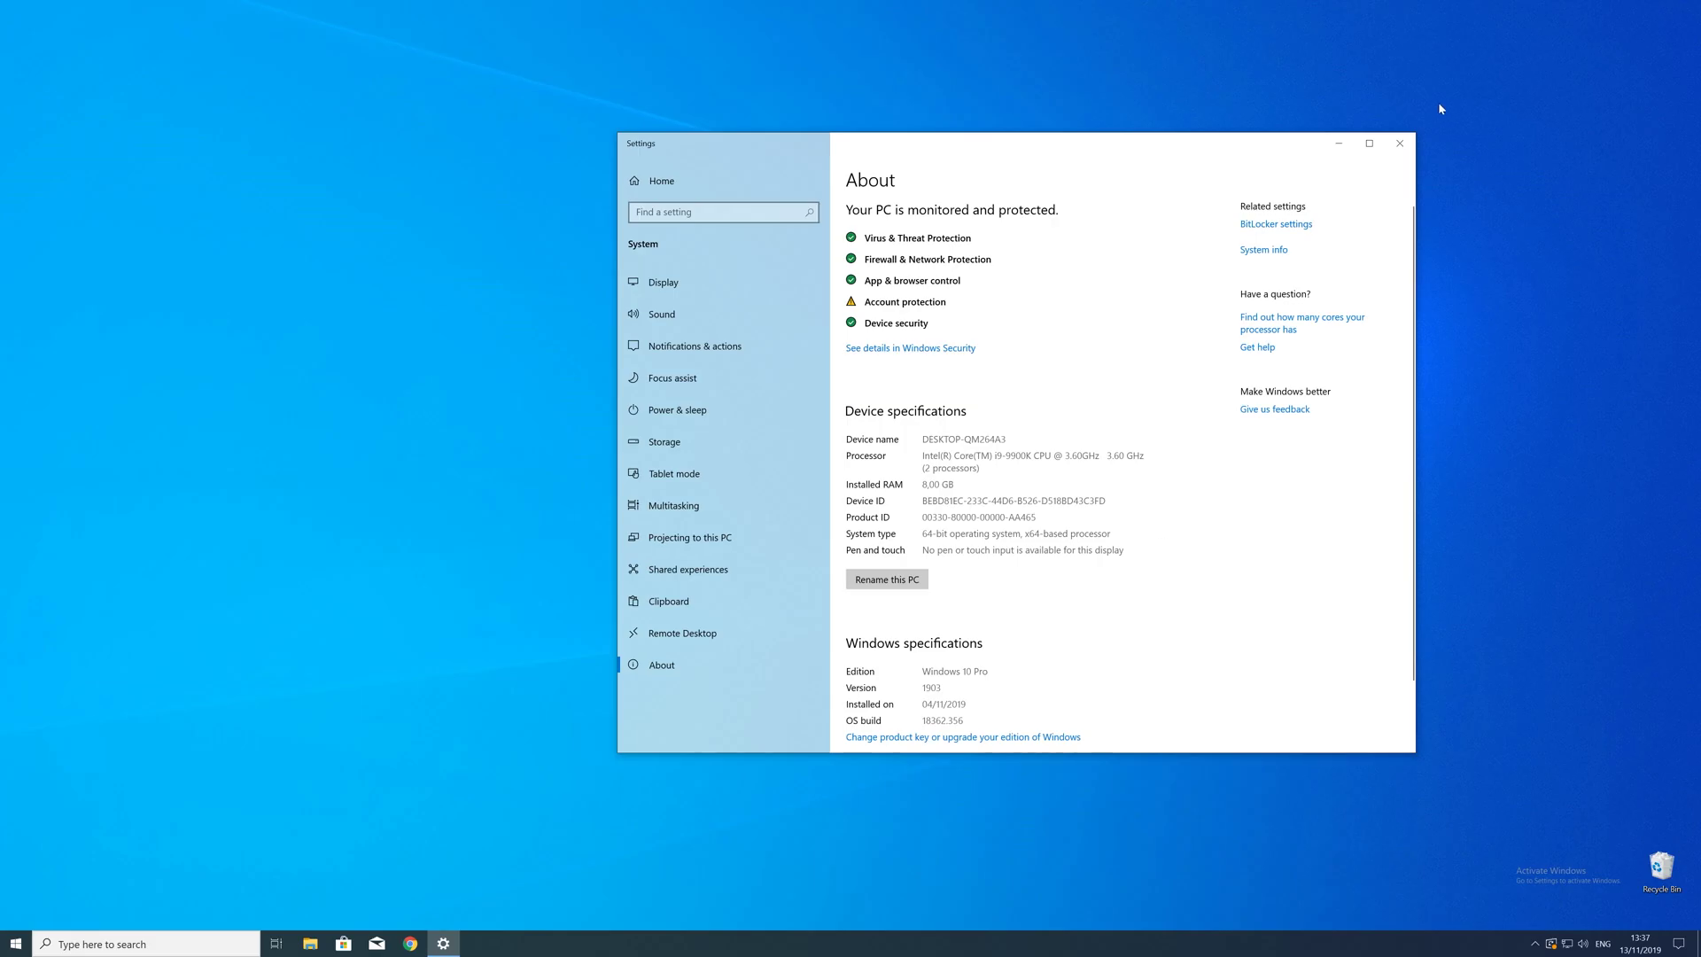
{"action": "left_click", "coordinate": [1400, 143]}
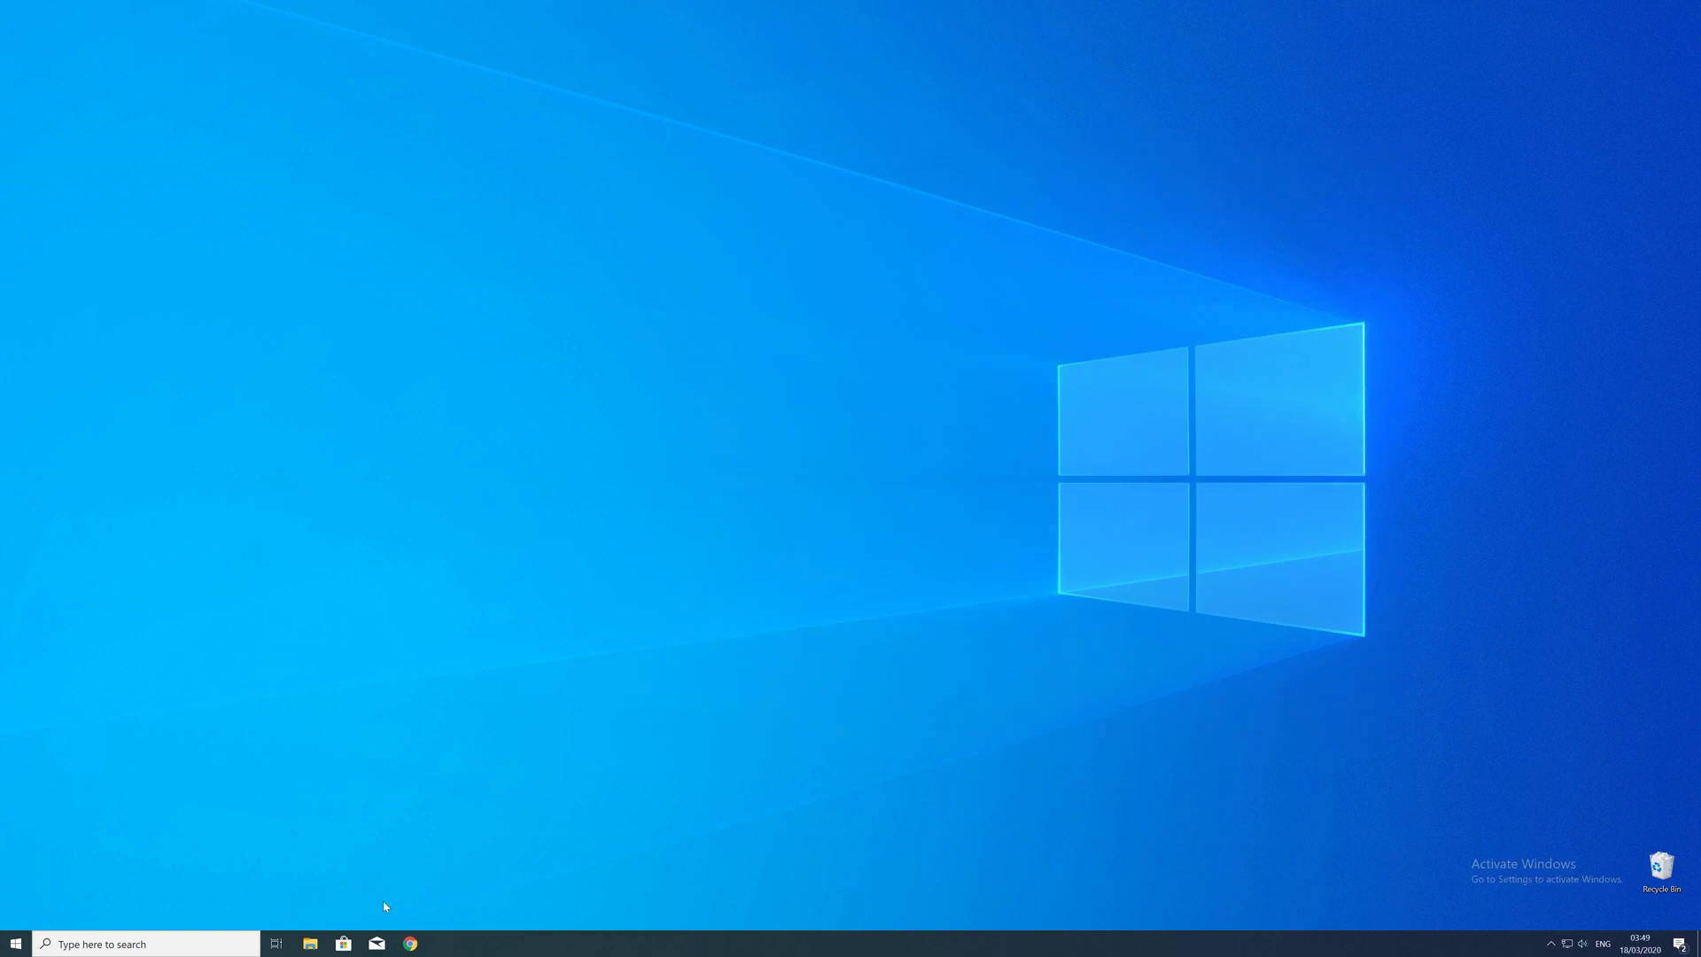
Step: Load the sts-tutorial api-ms-win-core-io-l1-1-1.dll page in Chrome, then download and open the 32-bit zip
{"action": "left_click", "coordinate": [410, 942]}
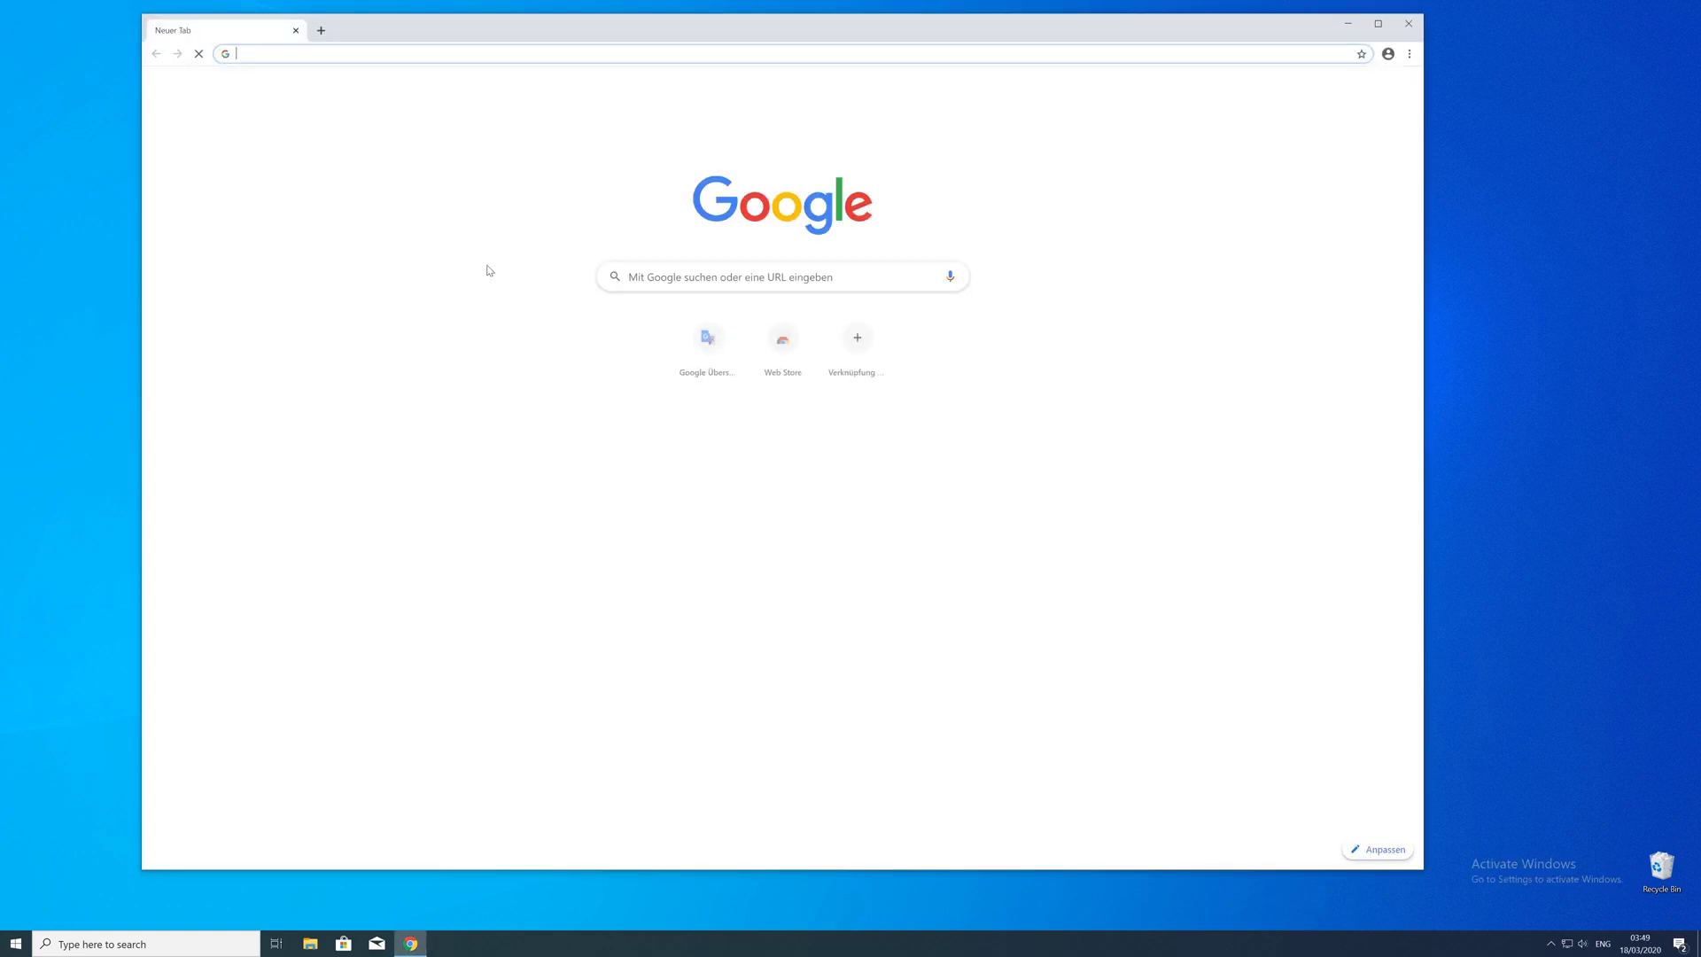
{"action": "type", "text": "https://www.sts-tutorial.com/download/api-ms-win-core-io-l1-1-1"}
{"action": "key", "text": "Return"}
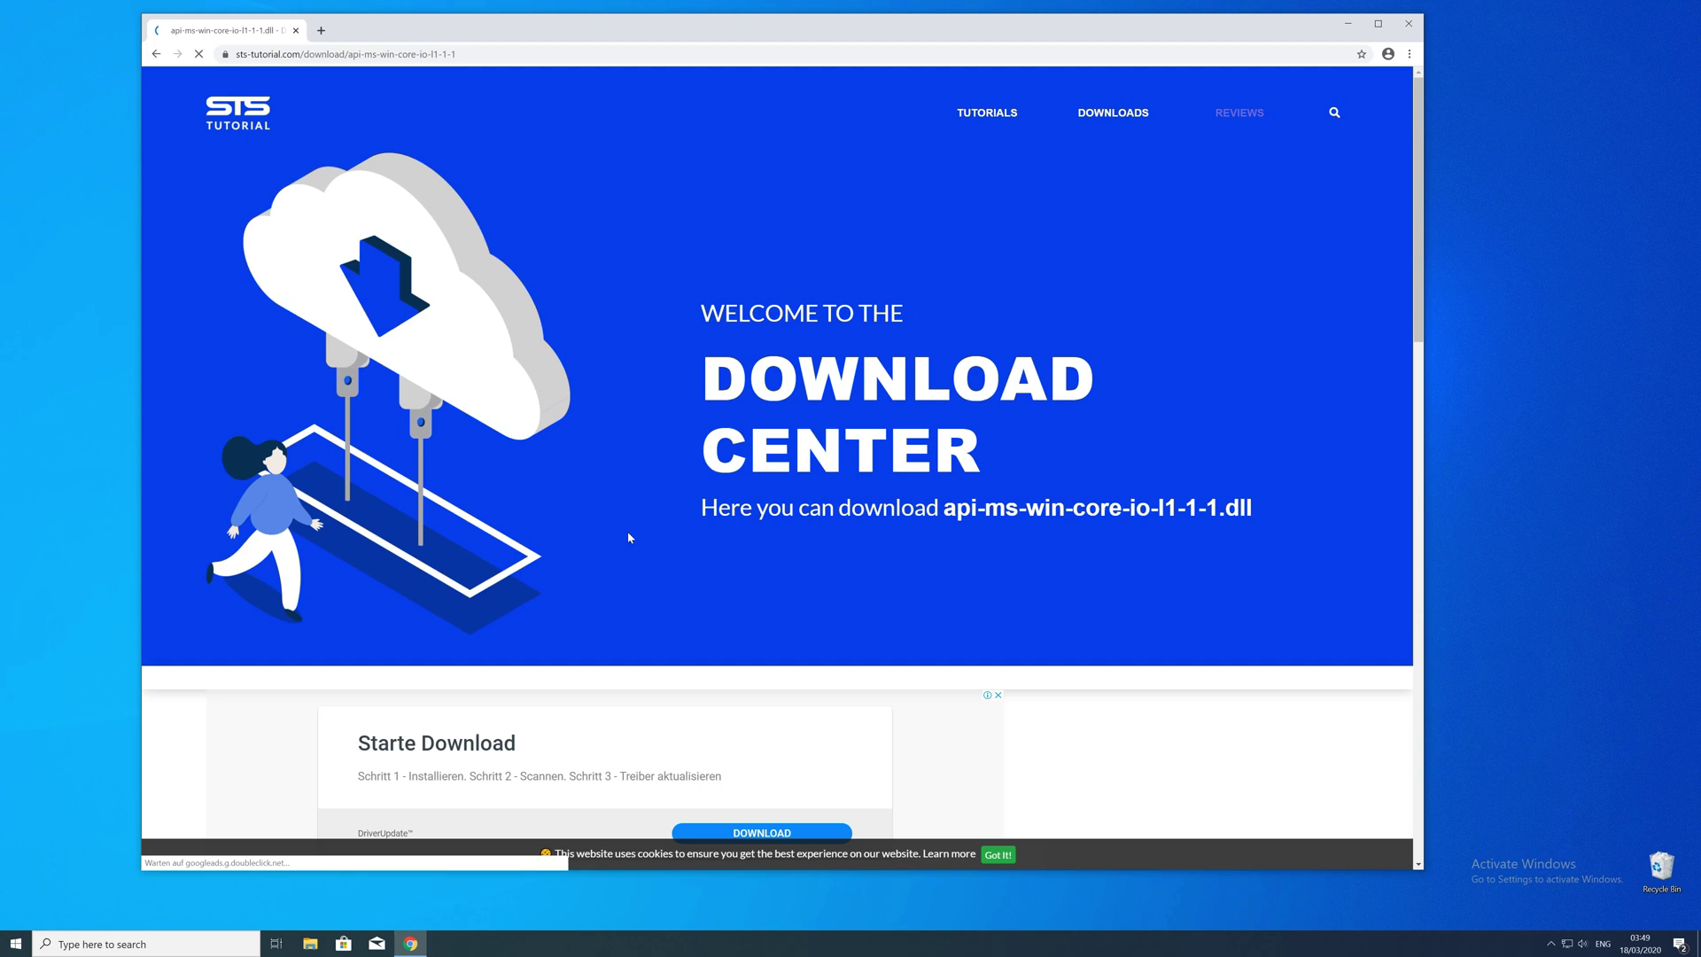
{"action": "scroll", "coordinate": [627, 535], "scroll_direction": "down", "scroll_amount": 12}
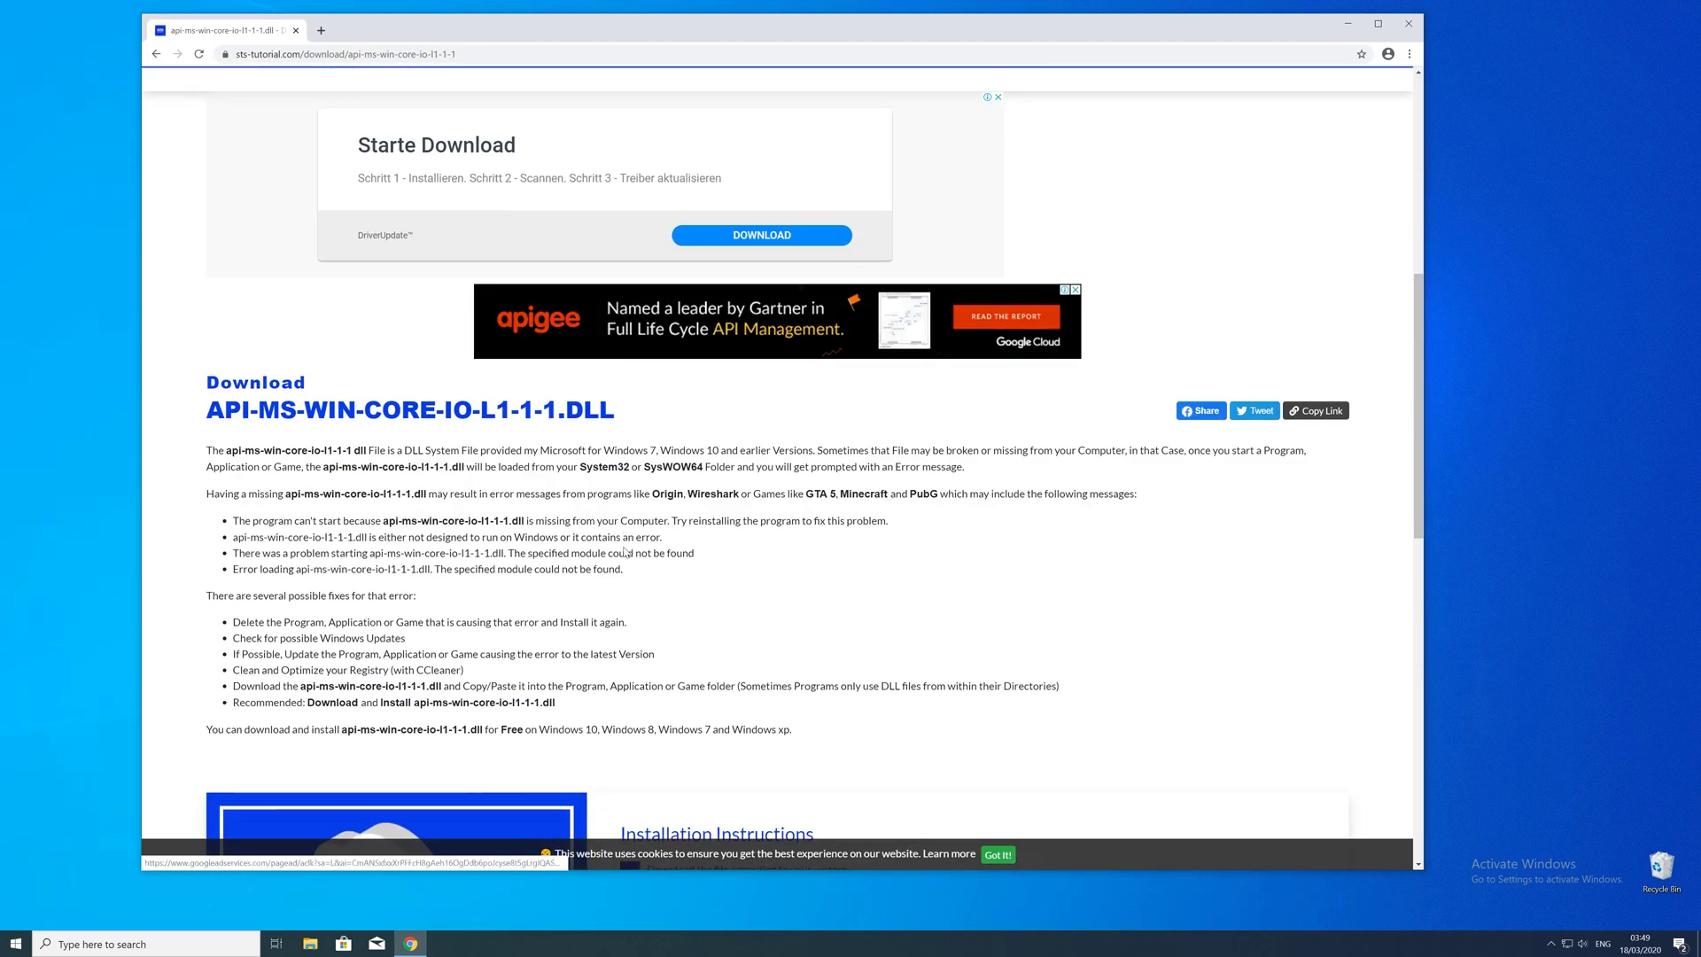
{"action": "scroll", "coordinate": [535, 518], "scroll_direction": "down", "scroll_amount": 2}
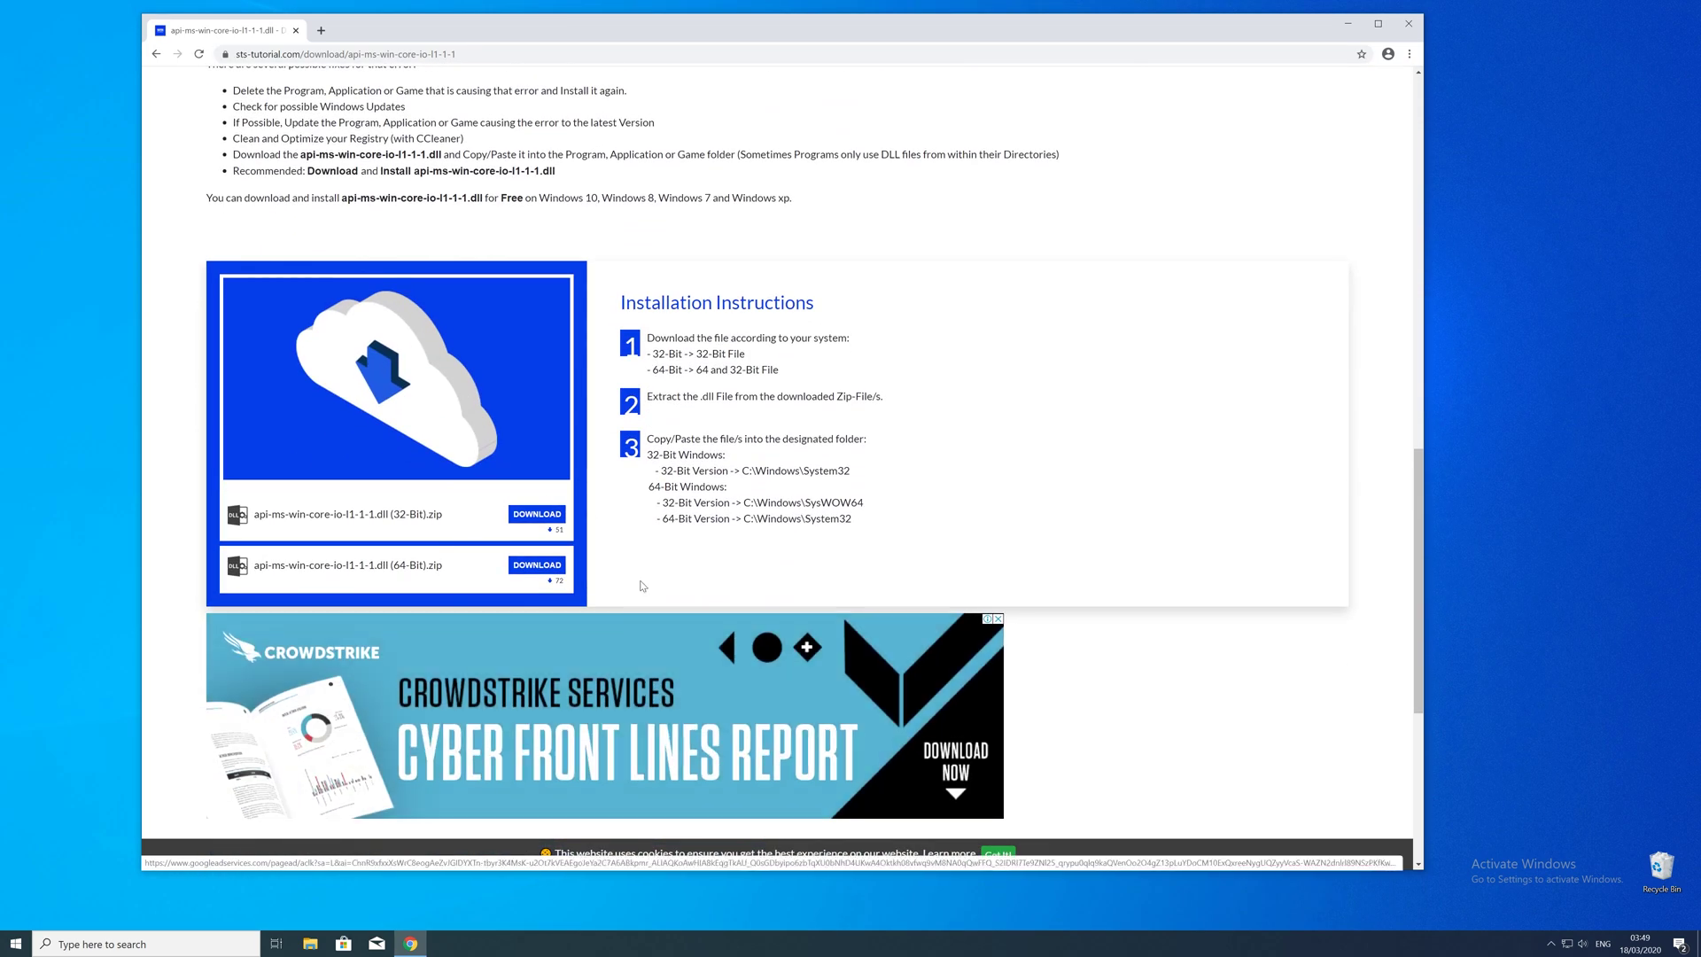
{"action": "left_click", "coordinate": [535, 516]}
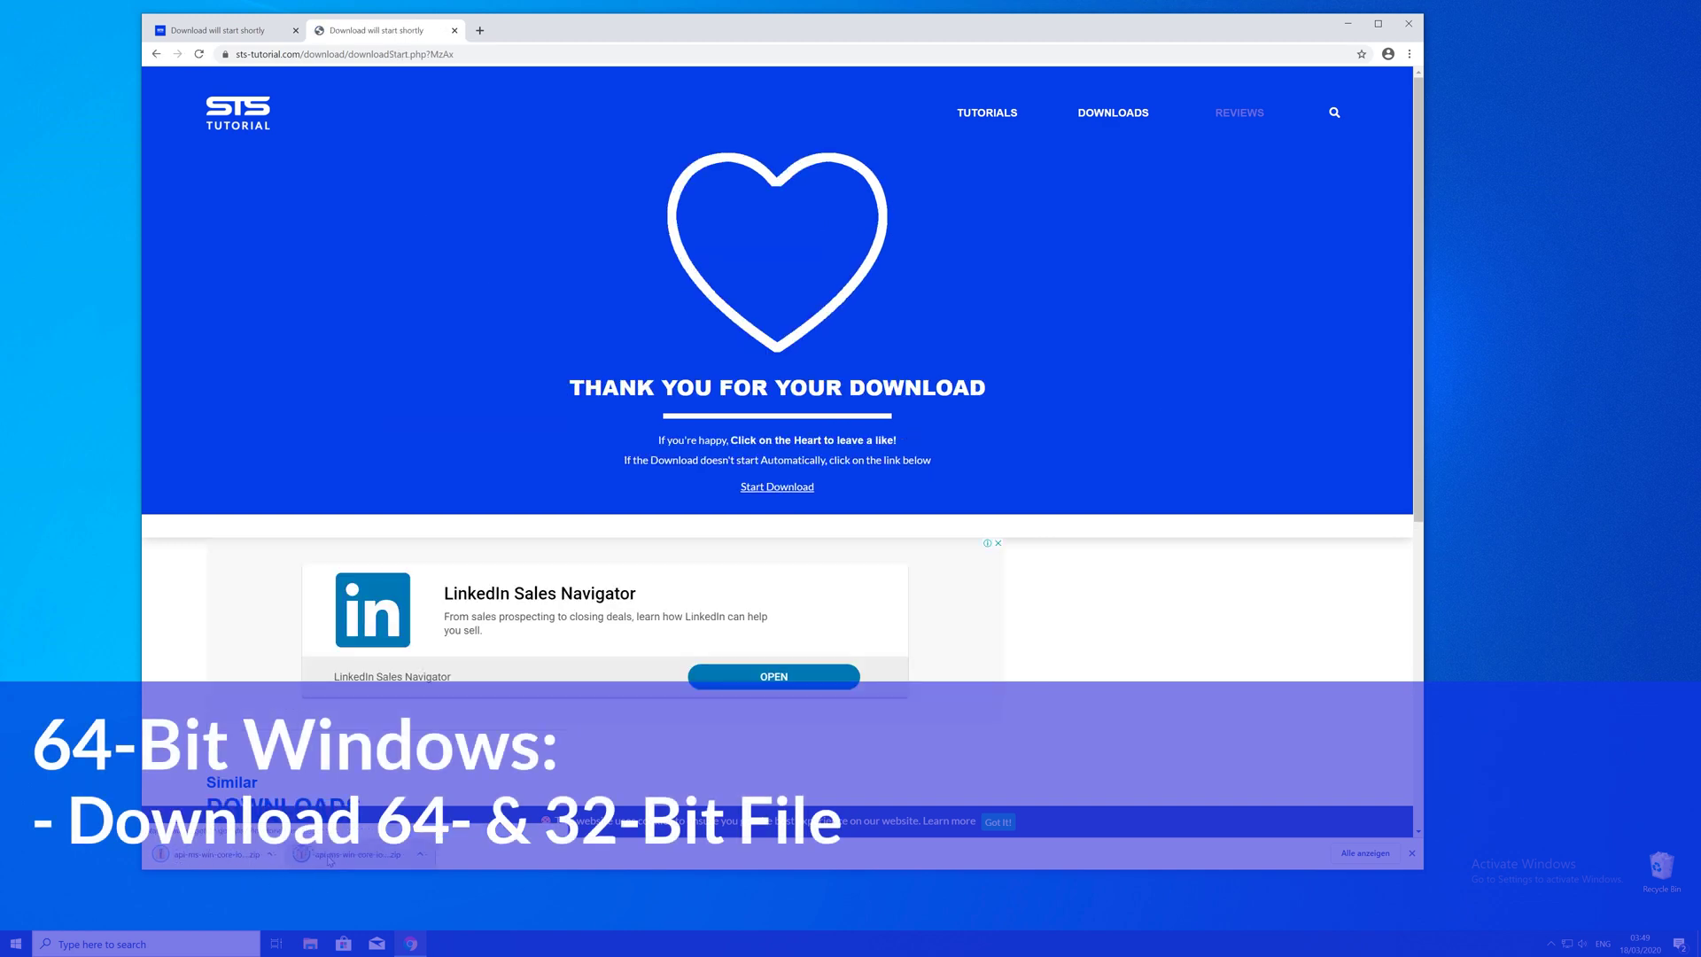
{"action": "left_click", "coordinate": [330, 858]}
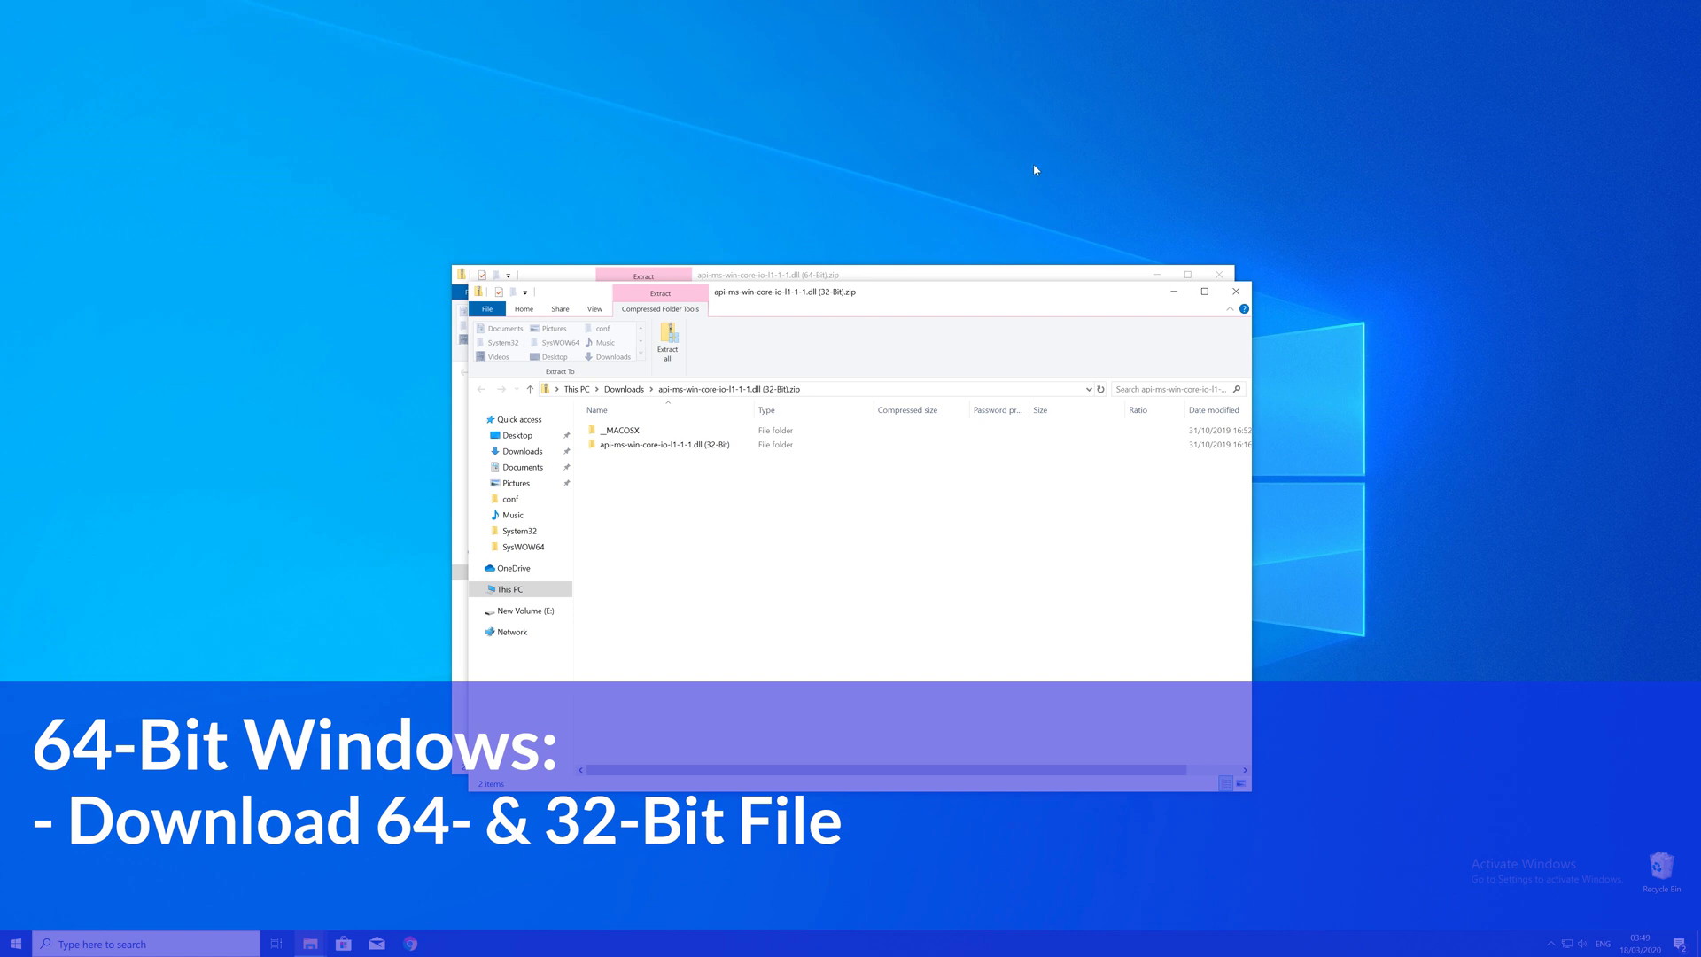
Step: Arrange the 64-bit and 32-bit archives side by side, open their inner folders, and start another Explorer window
{"action": "left_click_drag", "start_coordinate": [843, 299], "coordinate": [1252, 29]}
{"action": "left_click_drag", "start_coordinate": [737, 277], "coordinate": [324, 25]}
{"action": "double_click", "coordinate": [257, 177]}
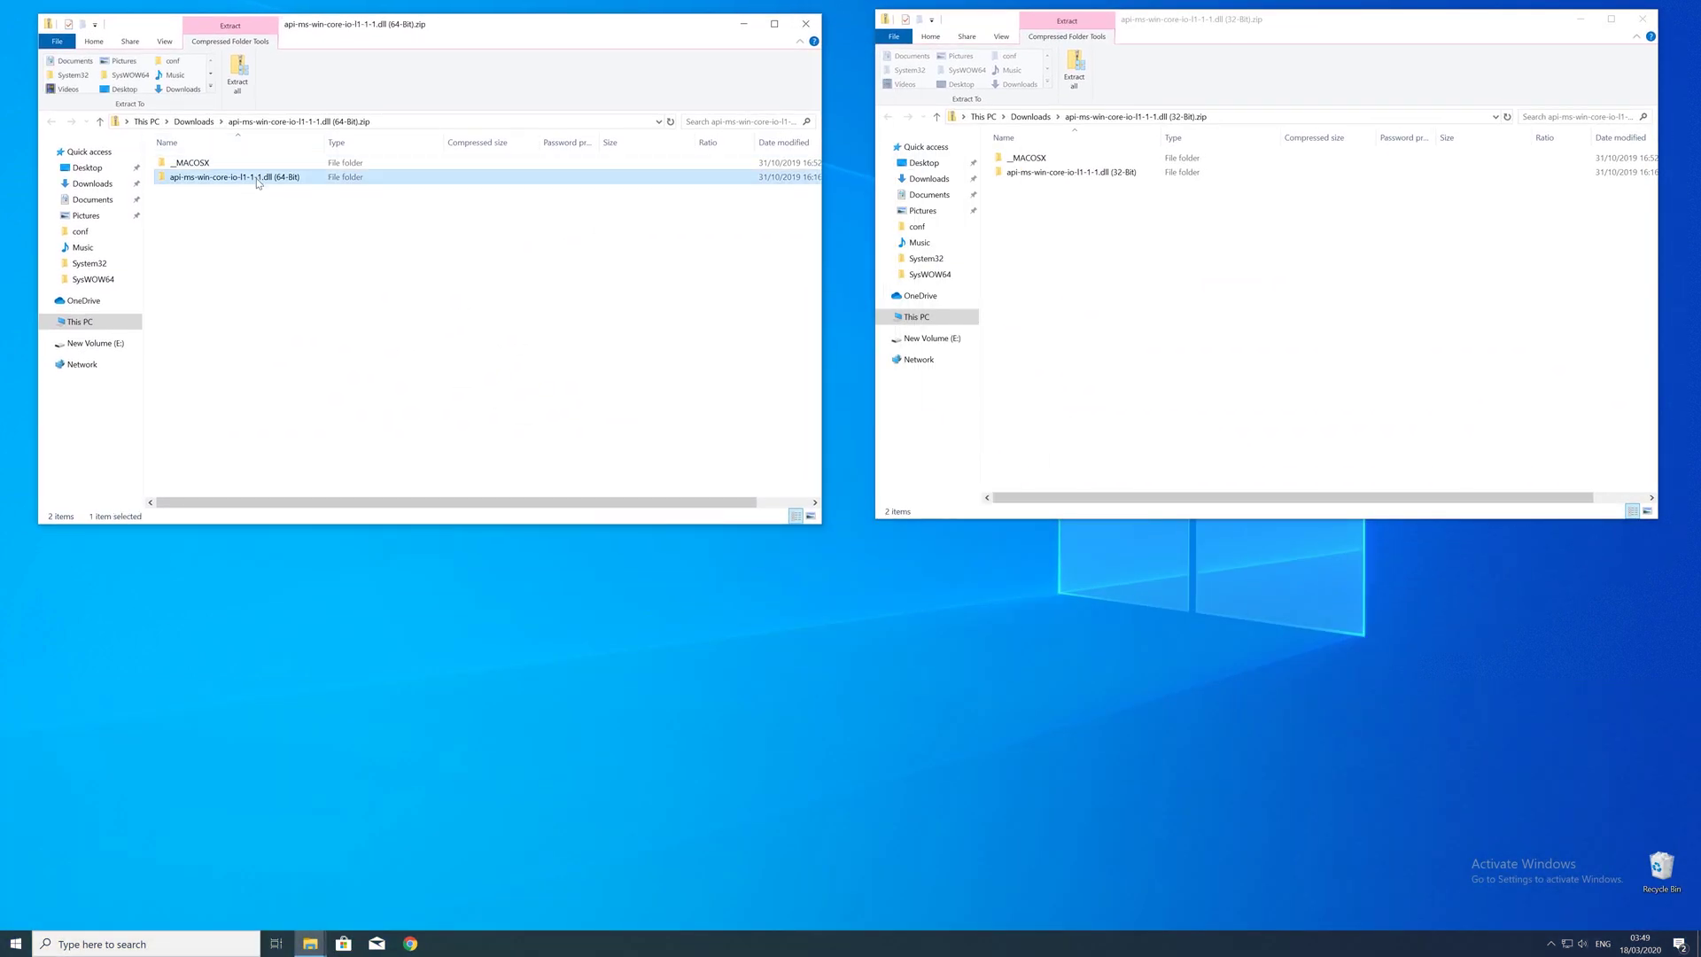
{"action": "double_click", "coordinate": [1063, 172]}
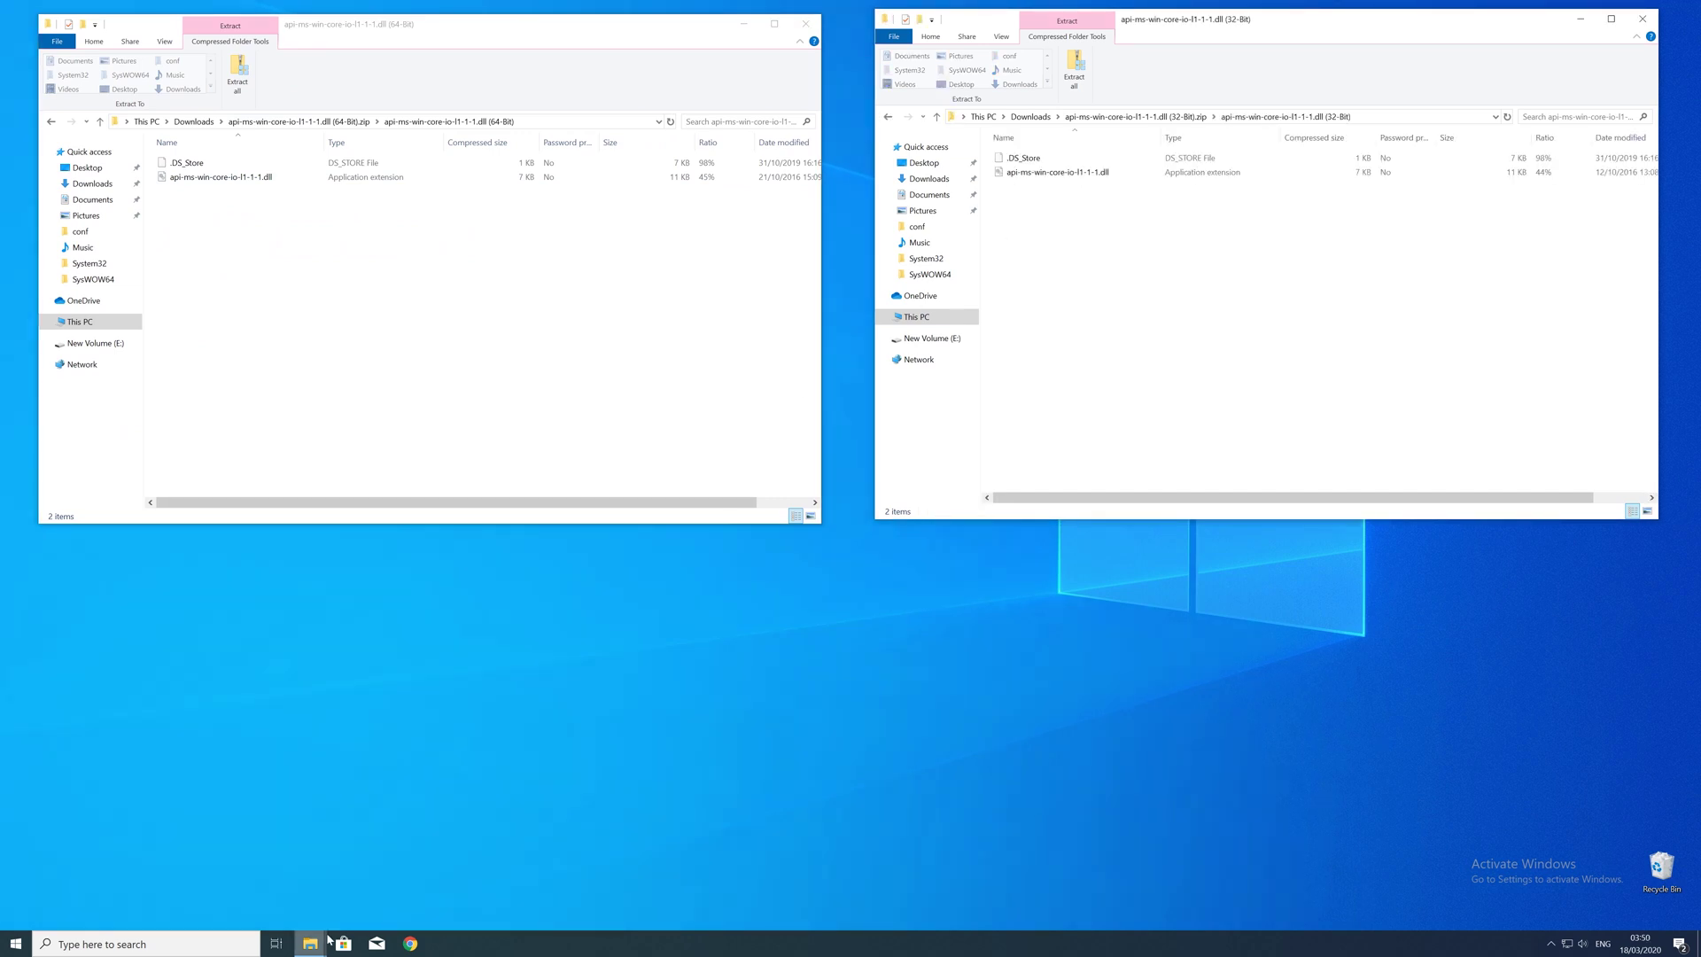
{"action": "right_click", "coordinate": [310, 943]}
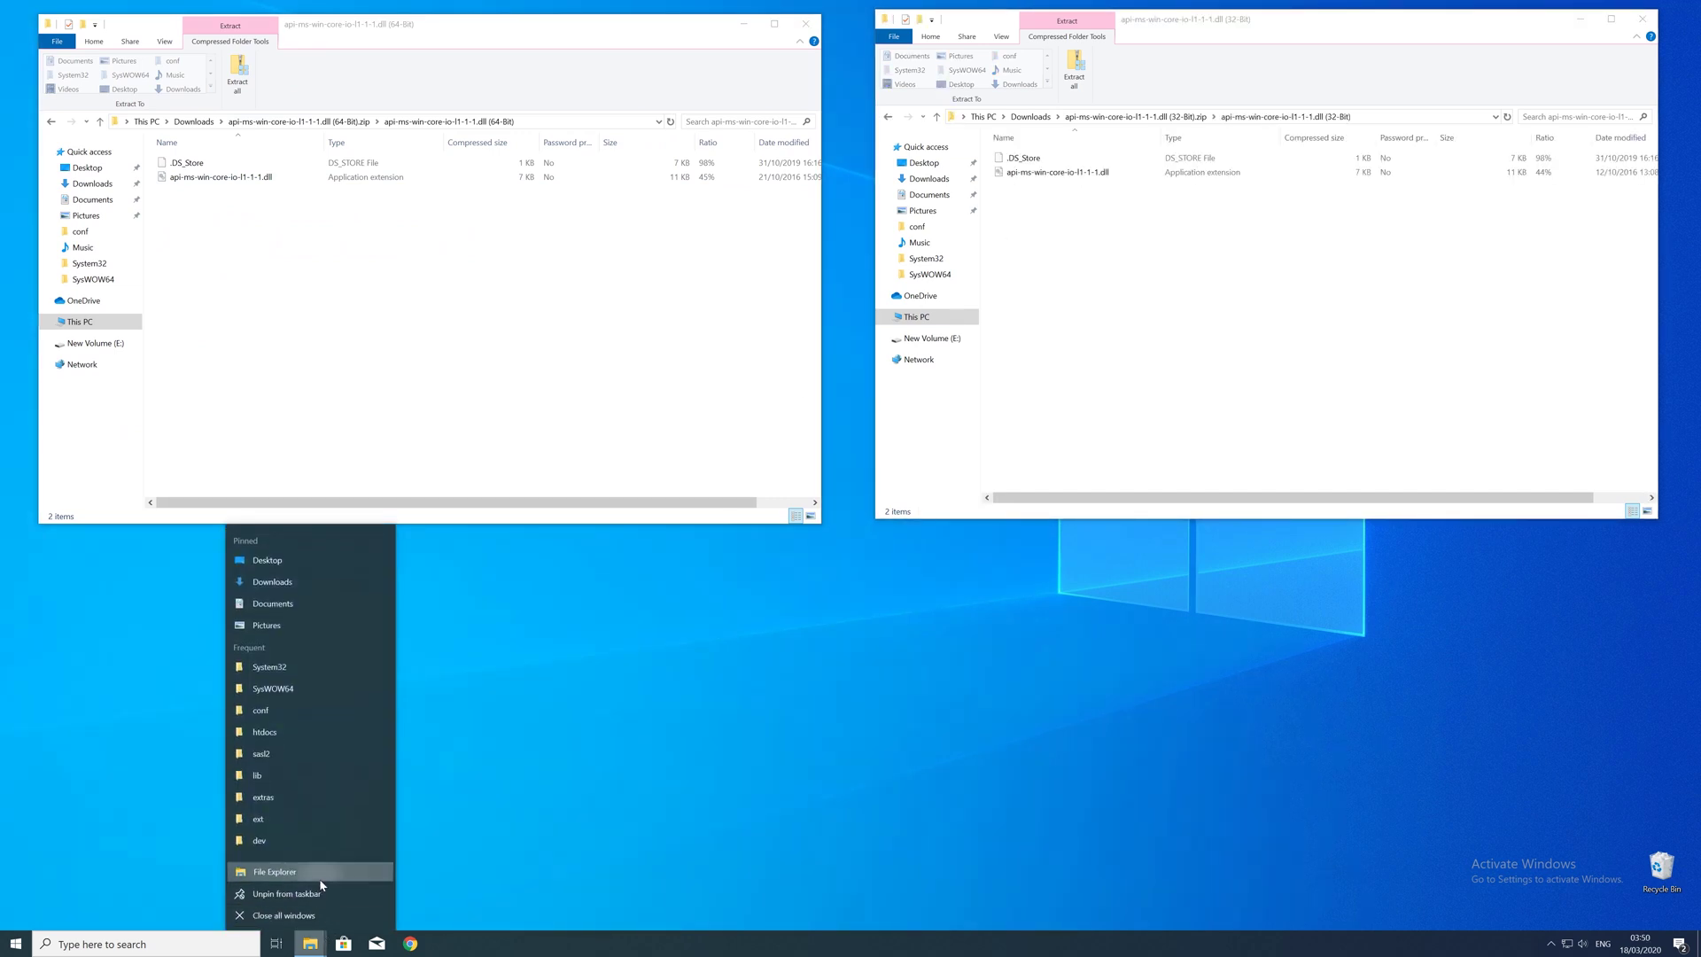
{"action": "left_click", "coordinate": [324, 872]}
Step: Navigate the new window to This PC > Local Disk (C:) > Windows and select System32
{"action": "left_click_drag", "start_coordinate": [638, 45], "coordinate": [1015, 298]}
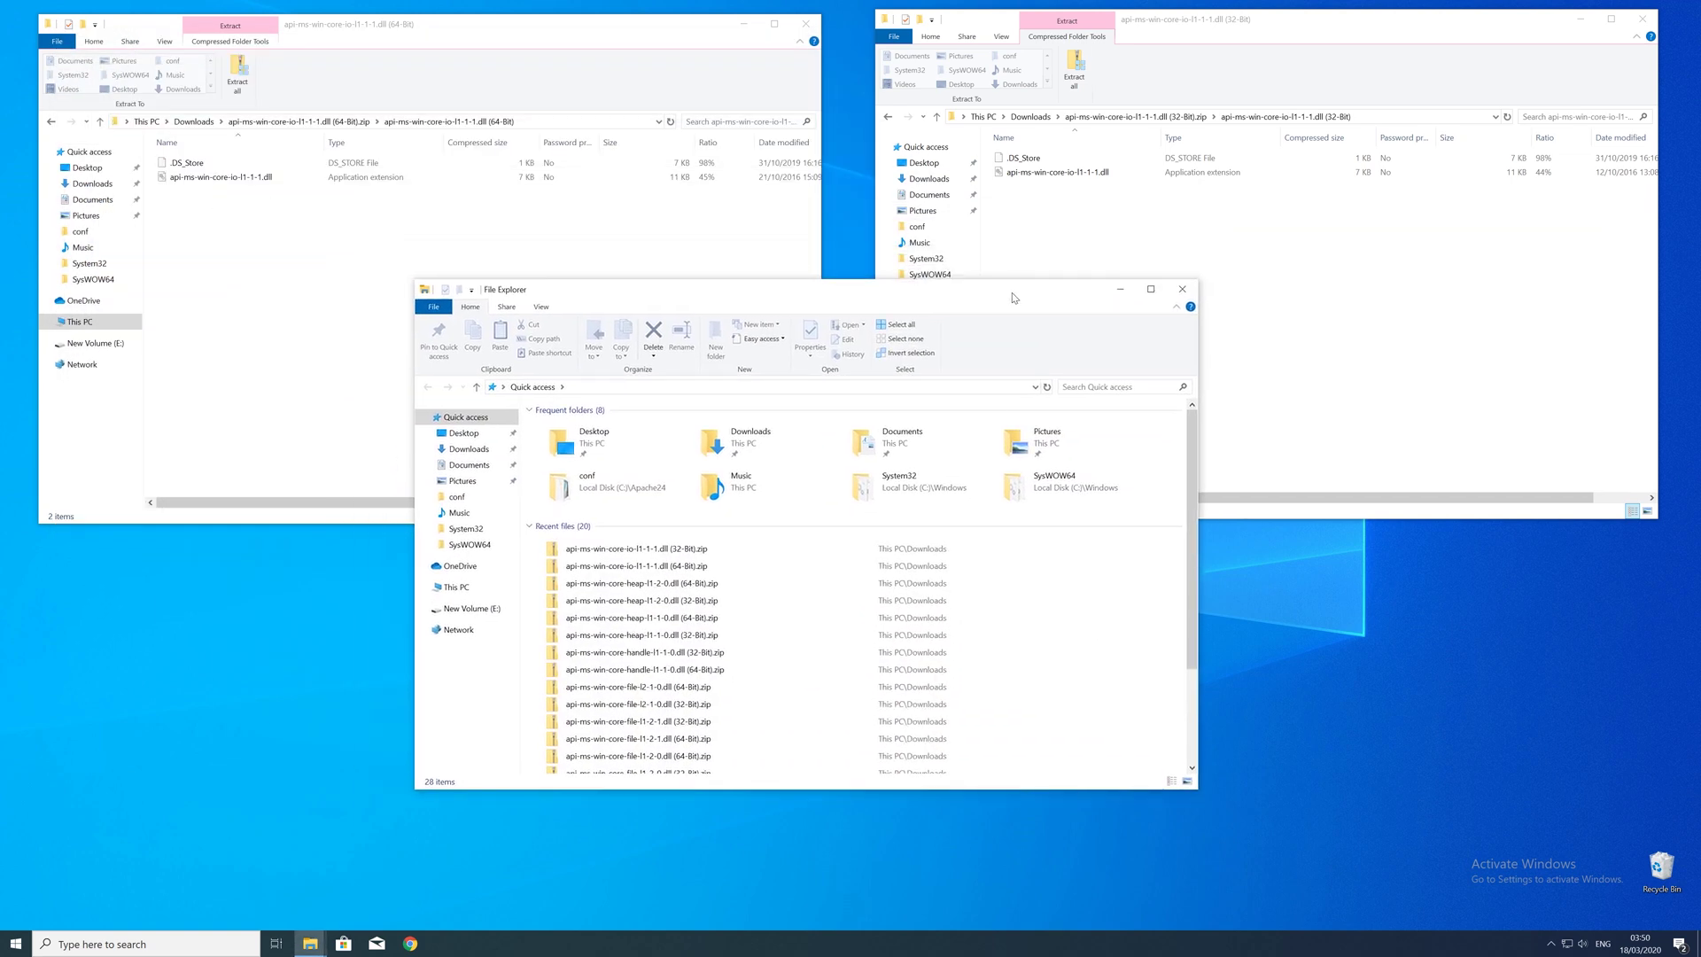
{"action": "left_click", "coordinate": [456, 587]}
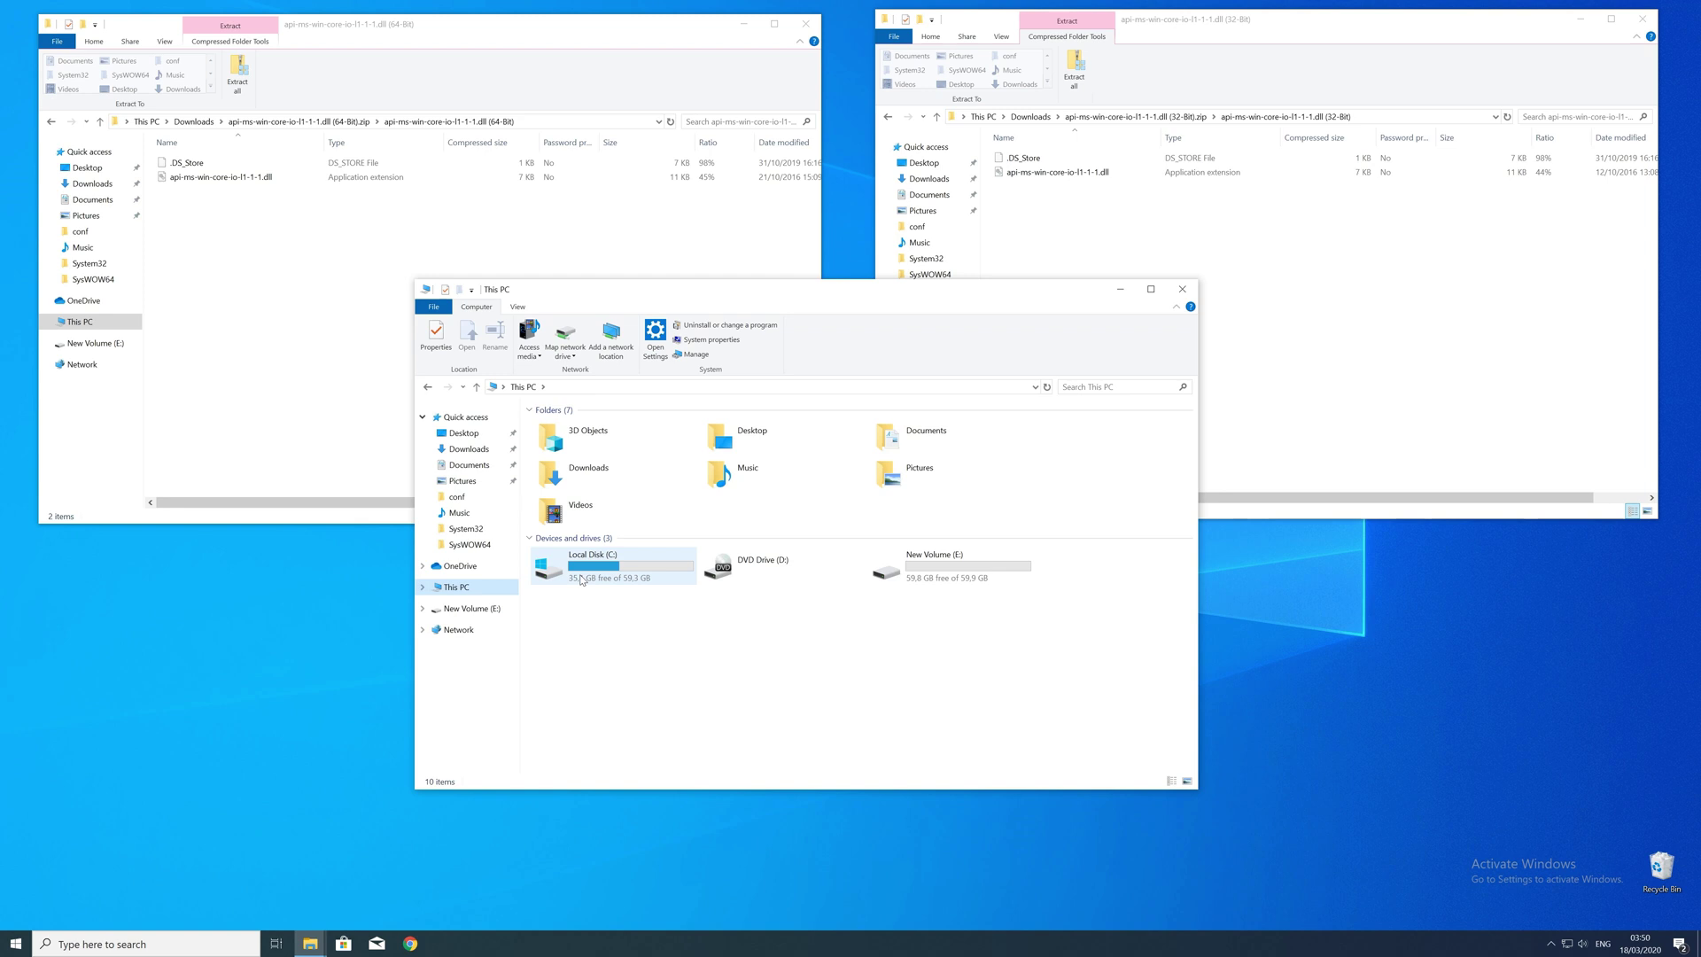
{"action": "double_click", "coordinate": [581, 580]}
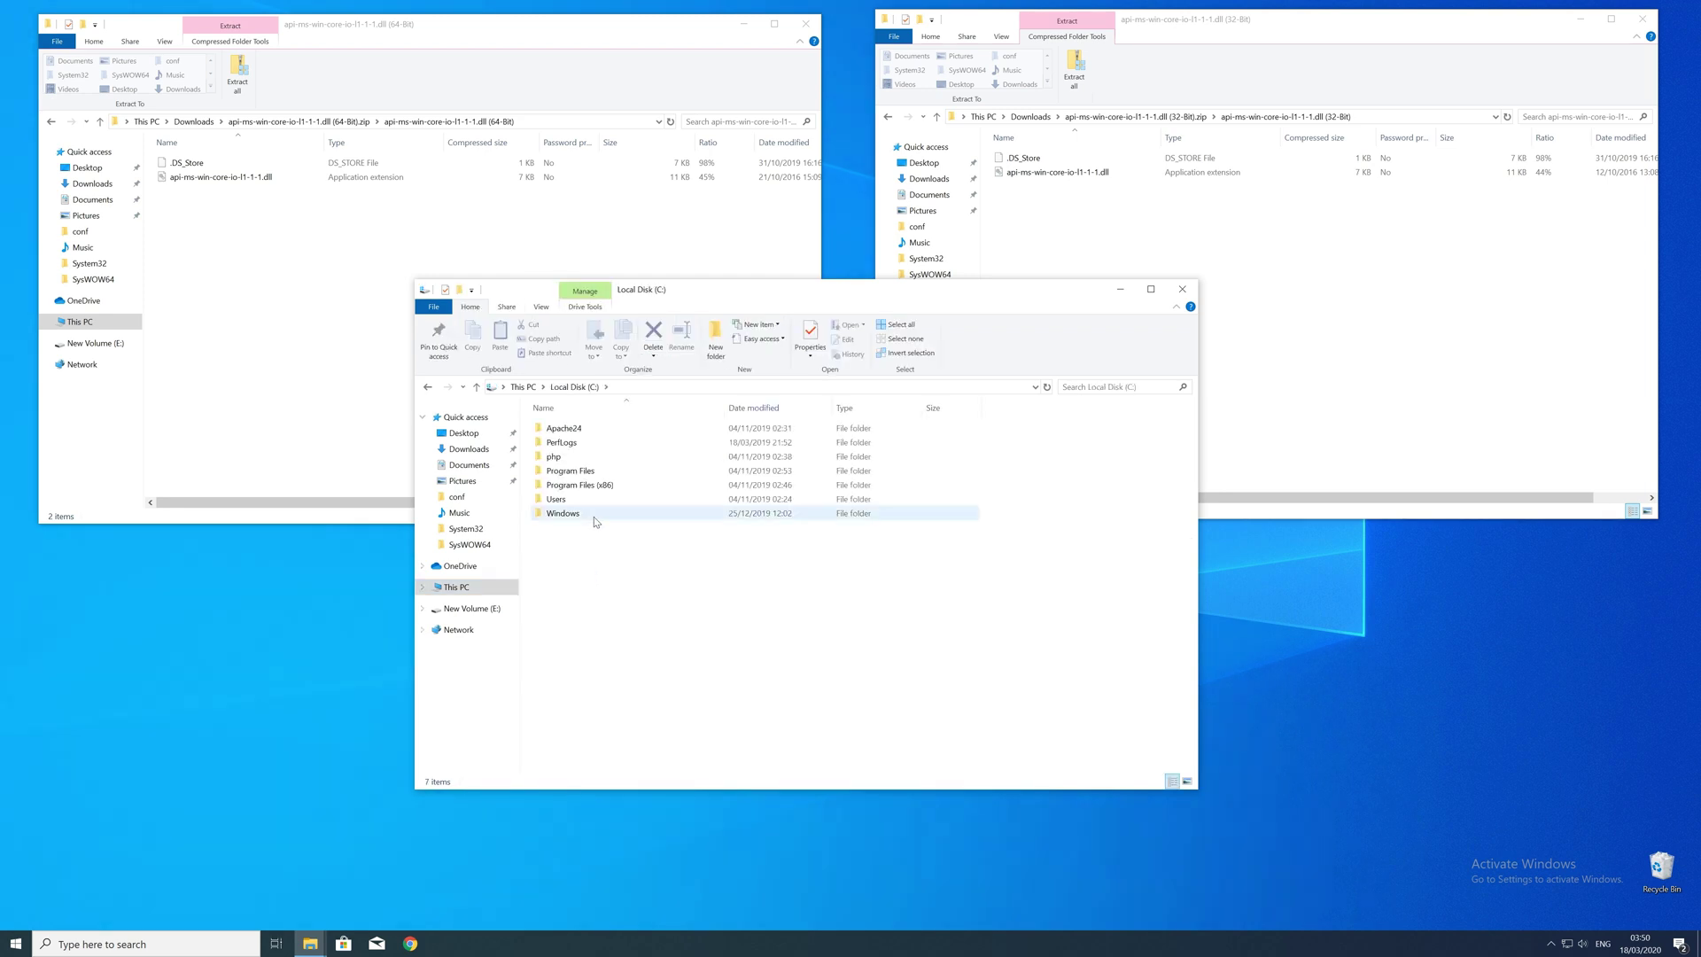
{"action": "double_click", "coordinate": [595, 523]}
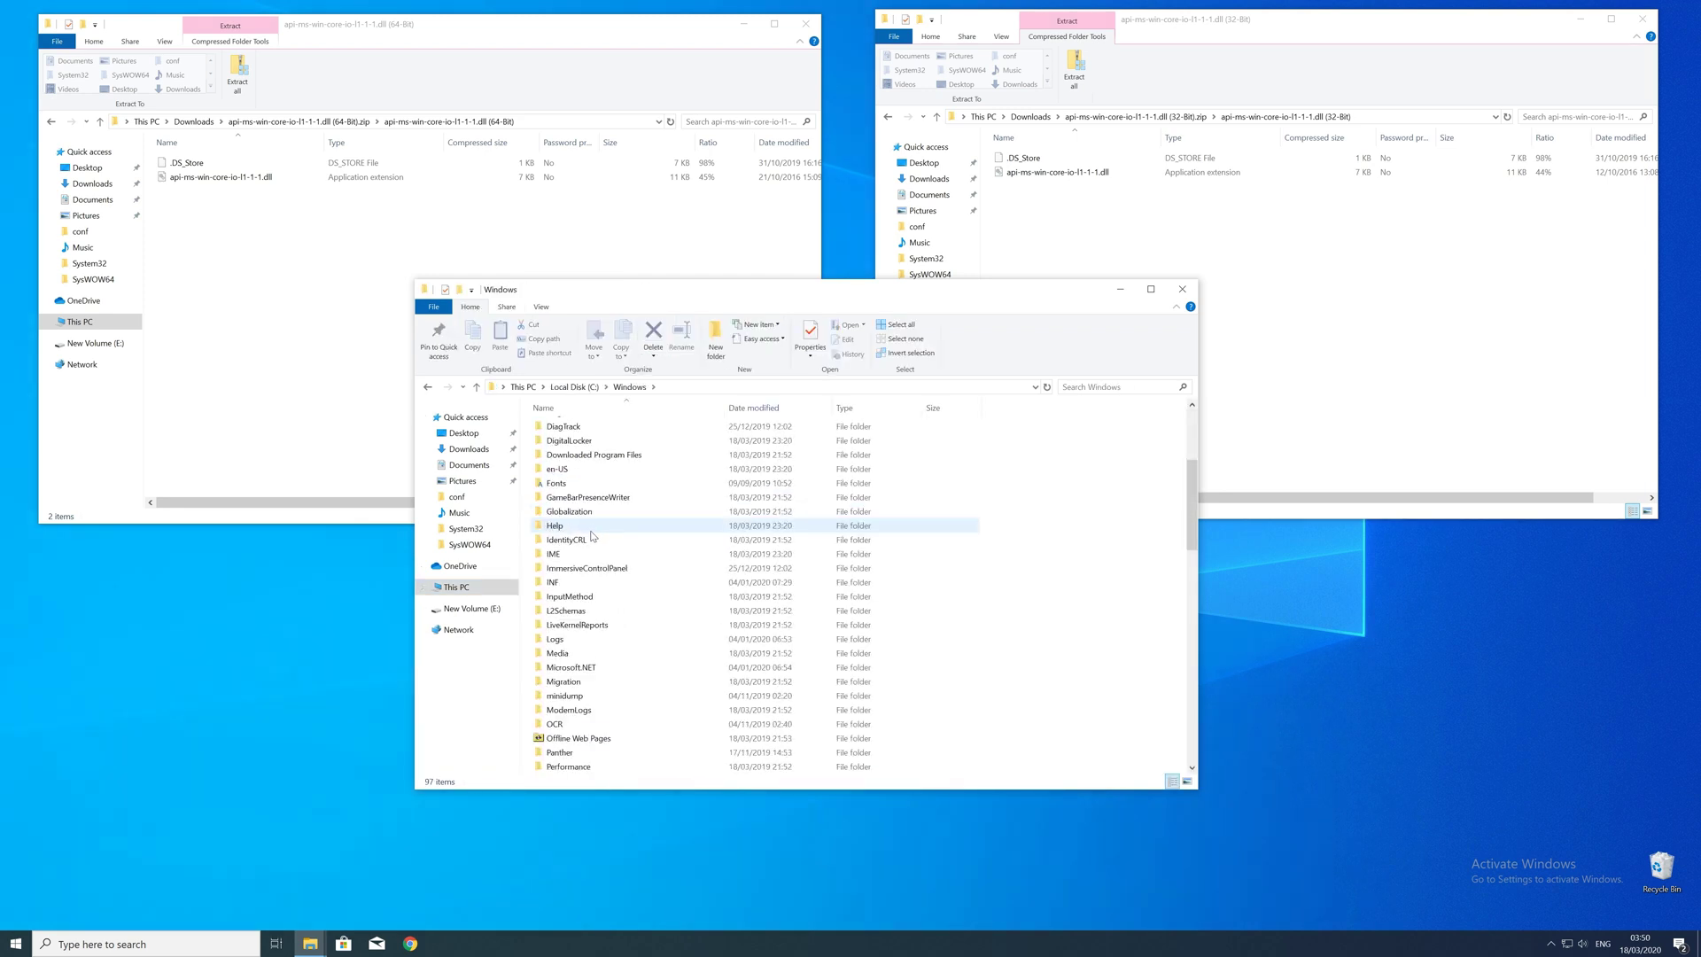
{"action": "scroll", "coordinate": [598, 550], "scroll_direction": "down", "scroll_amount": 15}
{"action": "scroll", "coordinate": [602, 576], "scroll_direction": "down", "scroll_amount": 2}
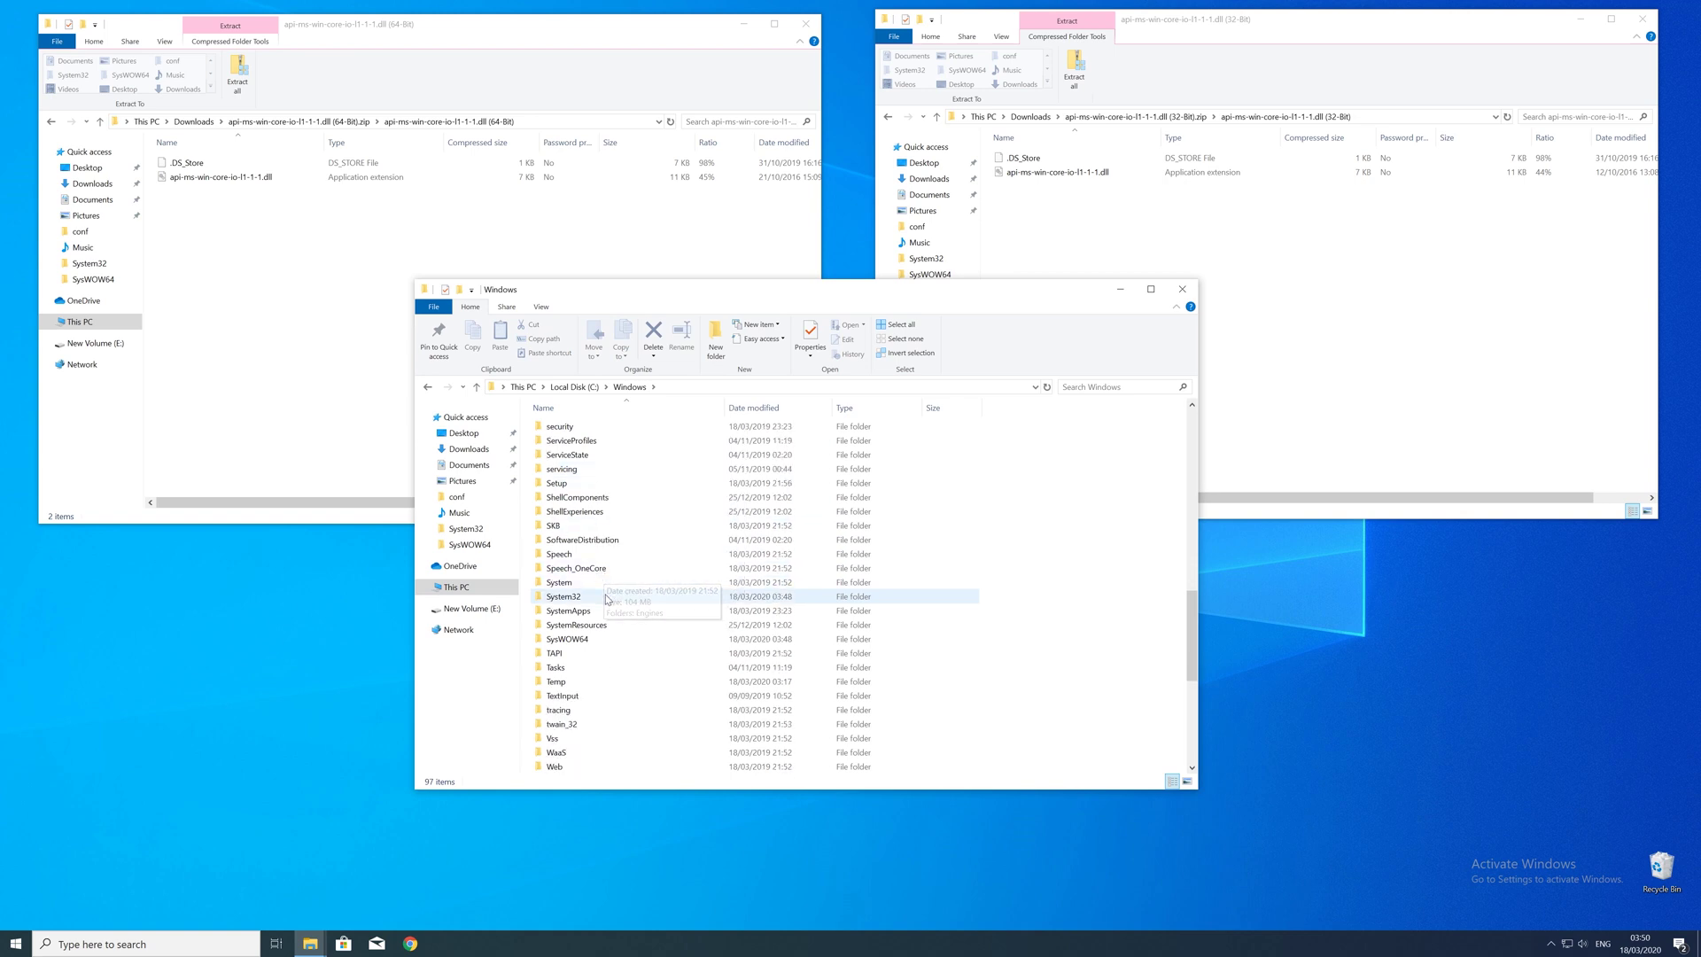
{"action": "left_click", "coordinate": [597, 596]}
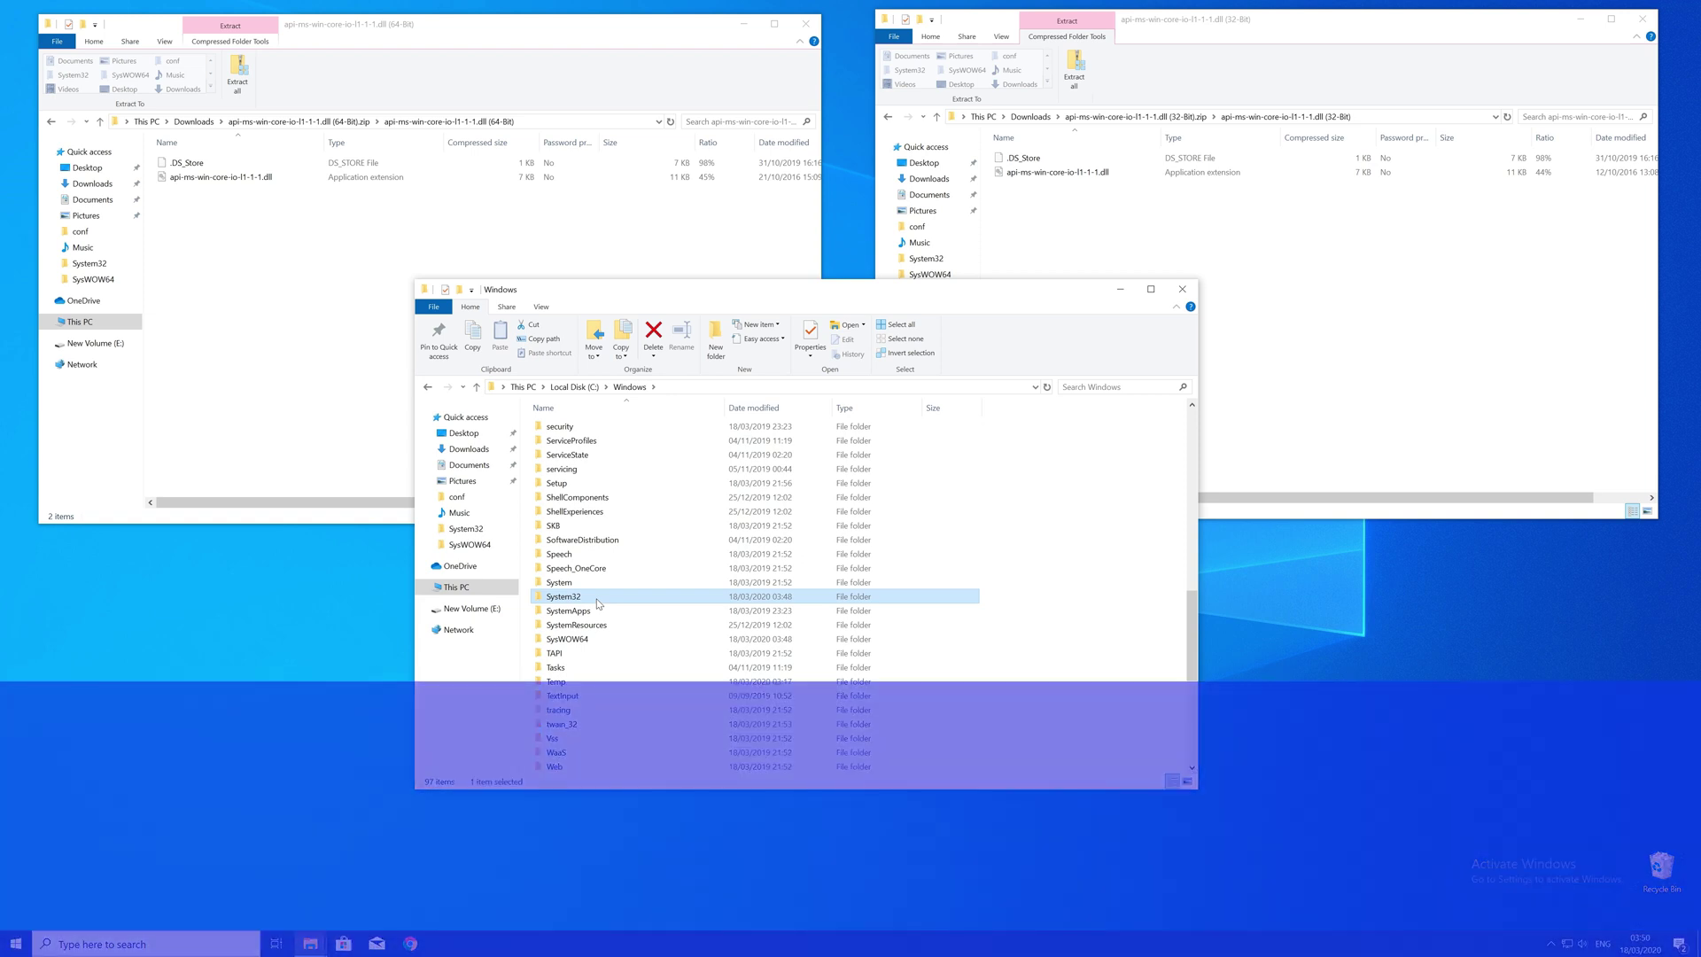
Step: Copy the 32-bit dll into SysWOW64 and the 64-bit dll into System32, approving admin access each time
{"action": "left_click_drag", "start_coordinate": [1054, 173], "coordinate": [585, 639]}
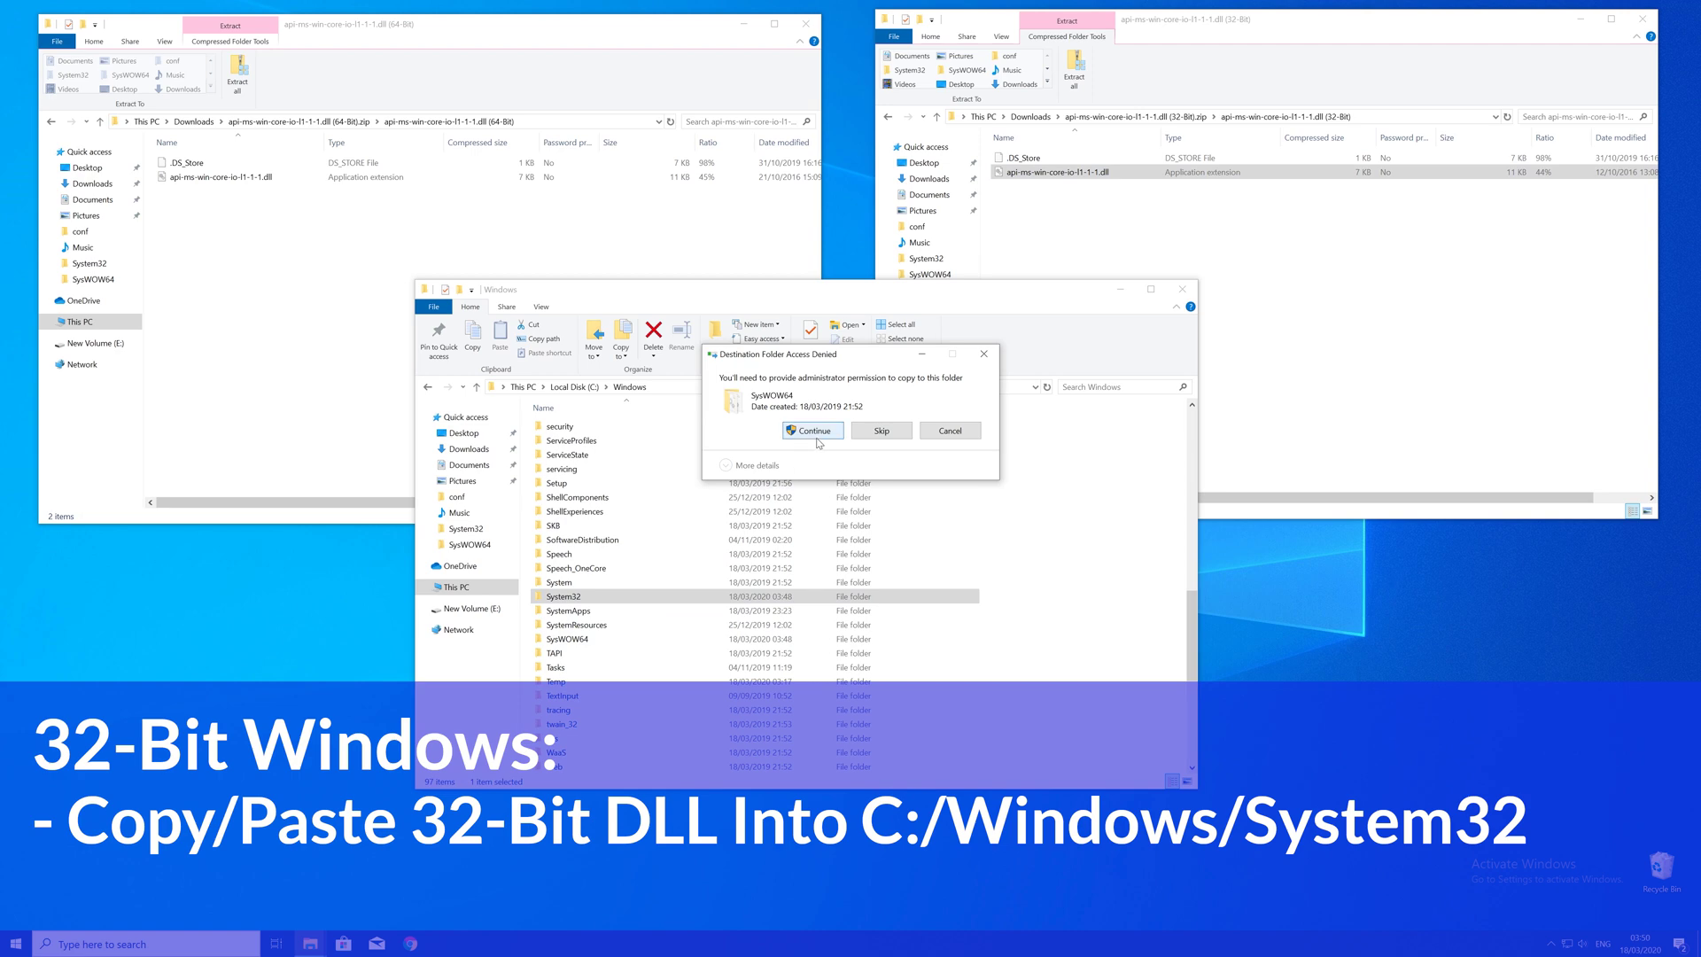
{"action": "left_click", "coordinate": [813, 431]}
{"action": "left_click_drag", "start_coordinate": [202, 180], "coordinate": [564, 596]}
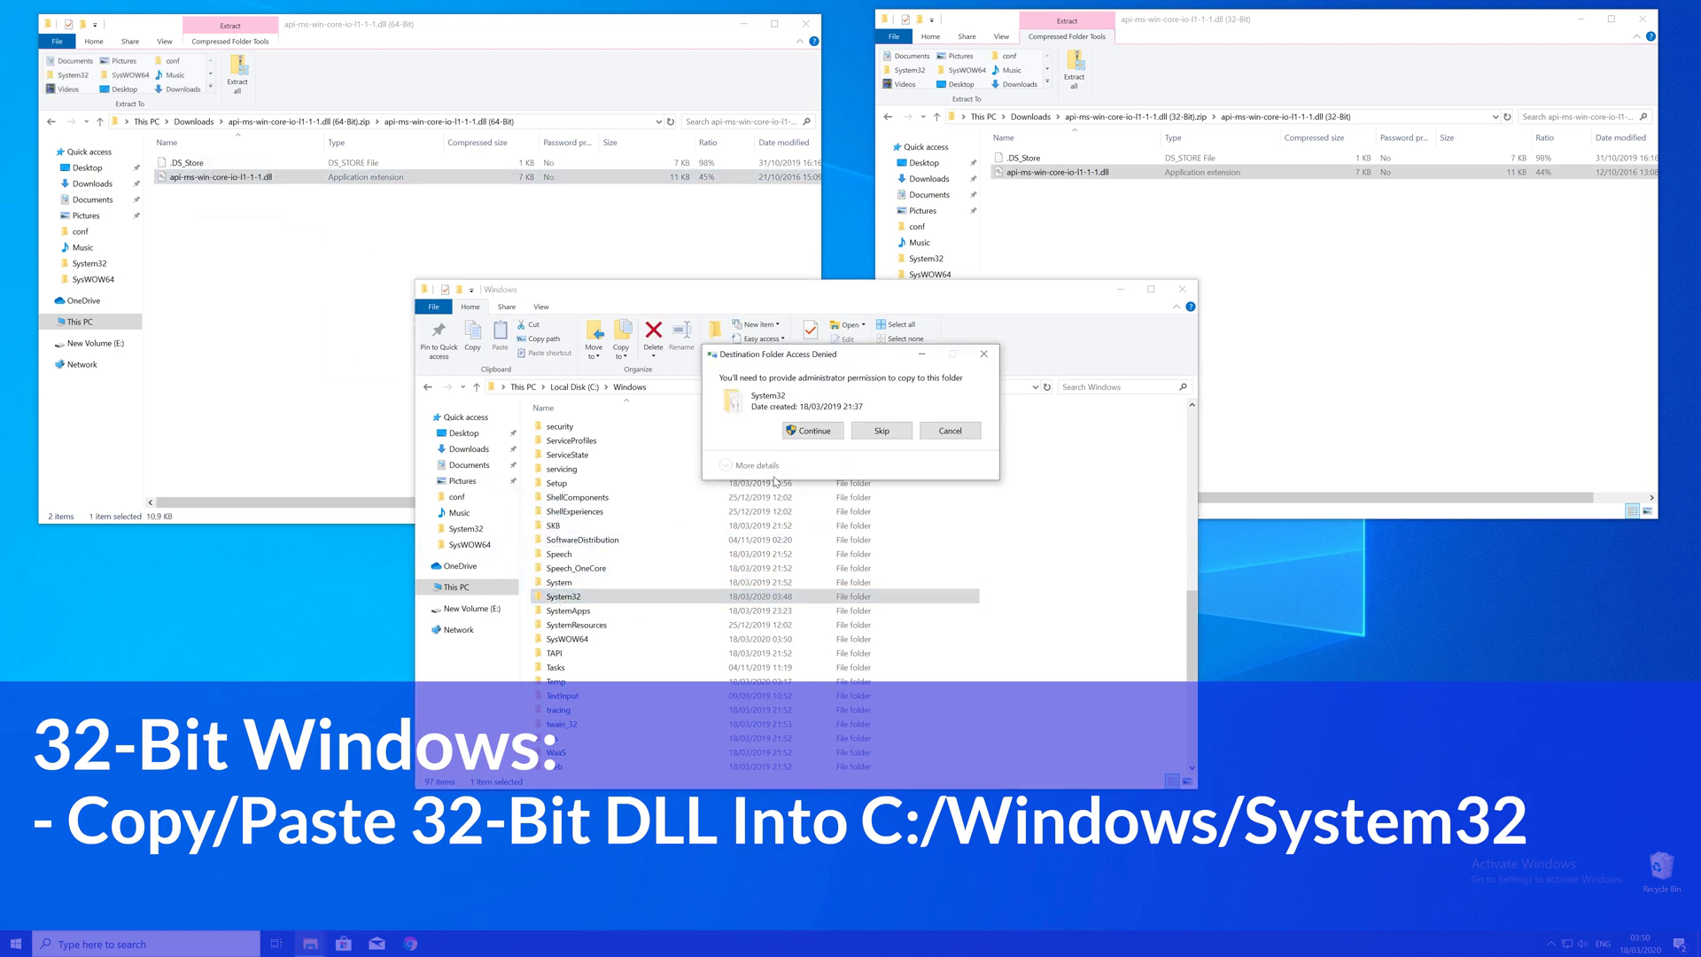
{"action": "left_click", "coordinate": [808, 430]}
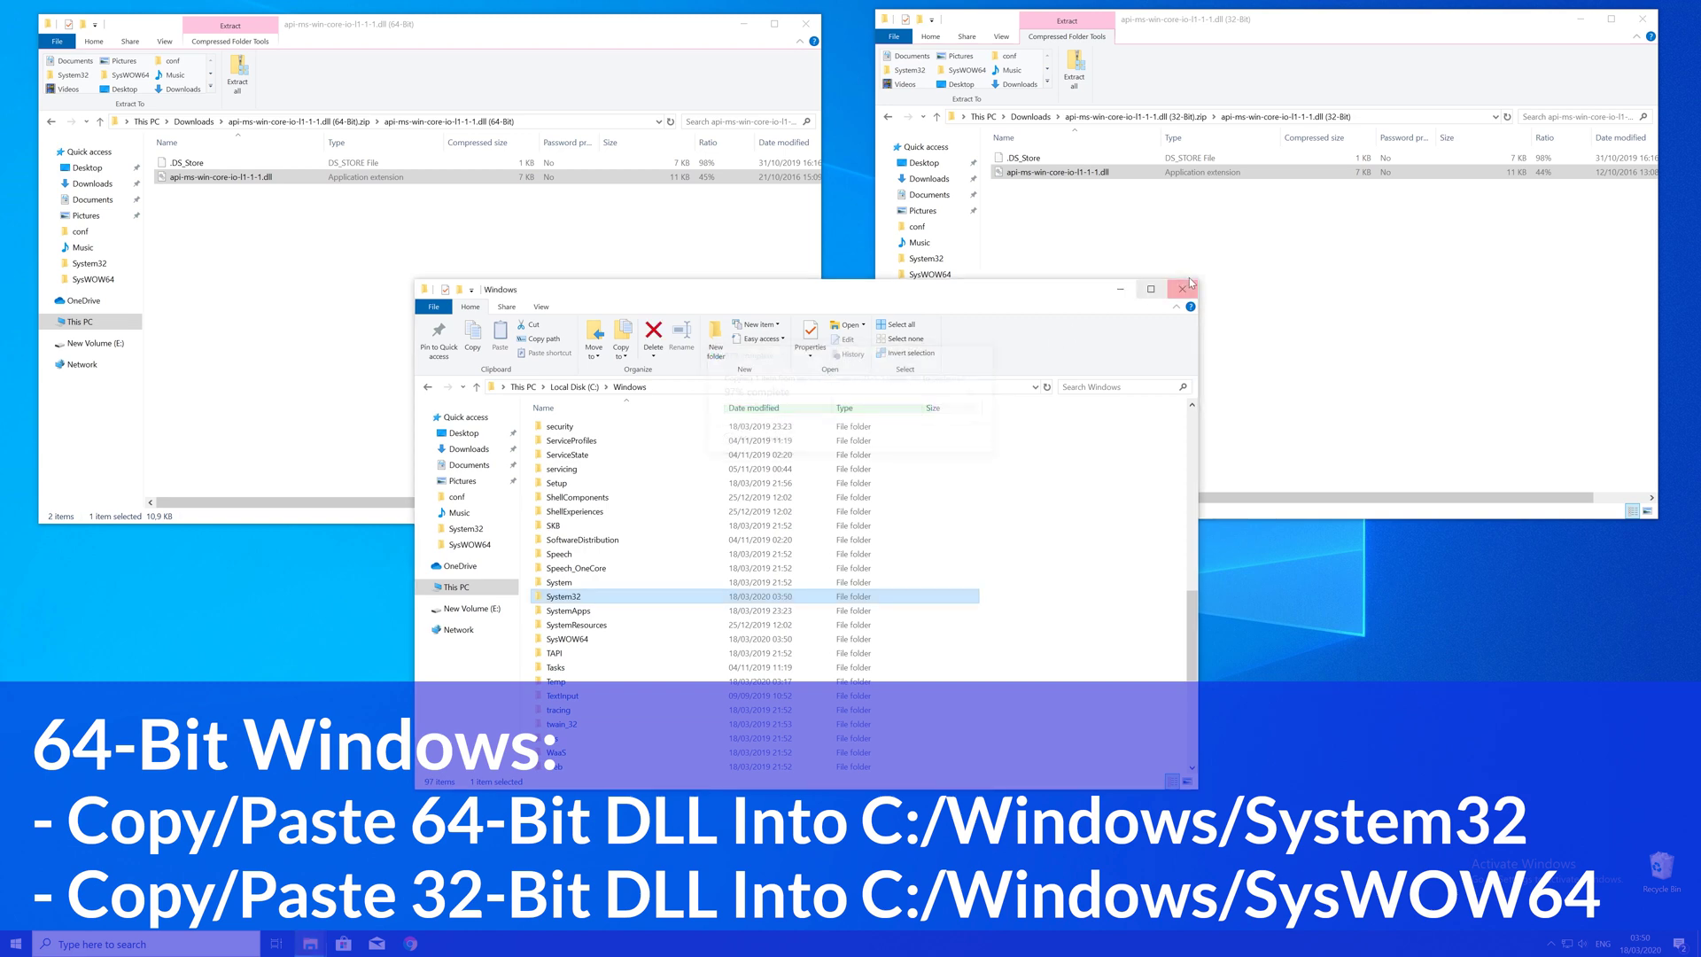
{"action": "left_click", "coordinate": [1182, 289]}
{"action": "left_click", "coordinate": [1642, 21]}
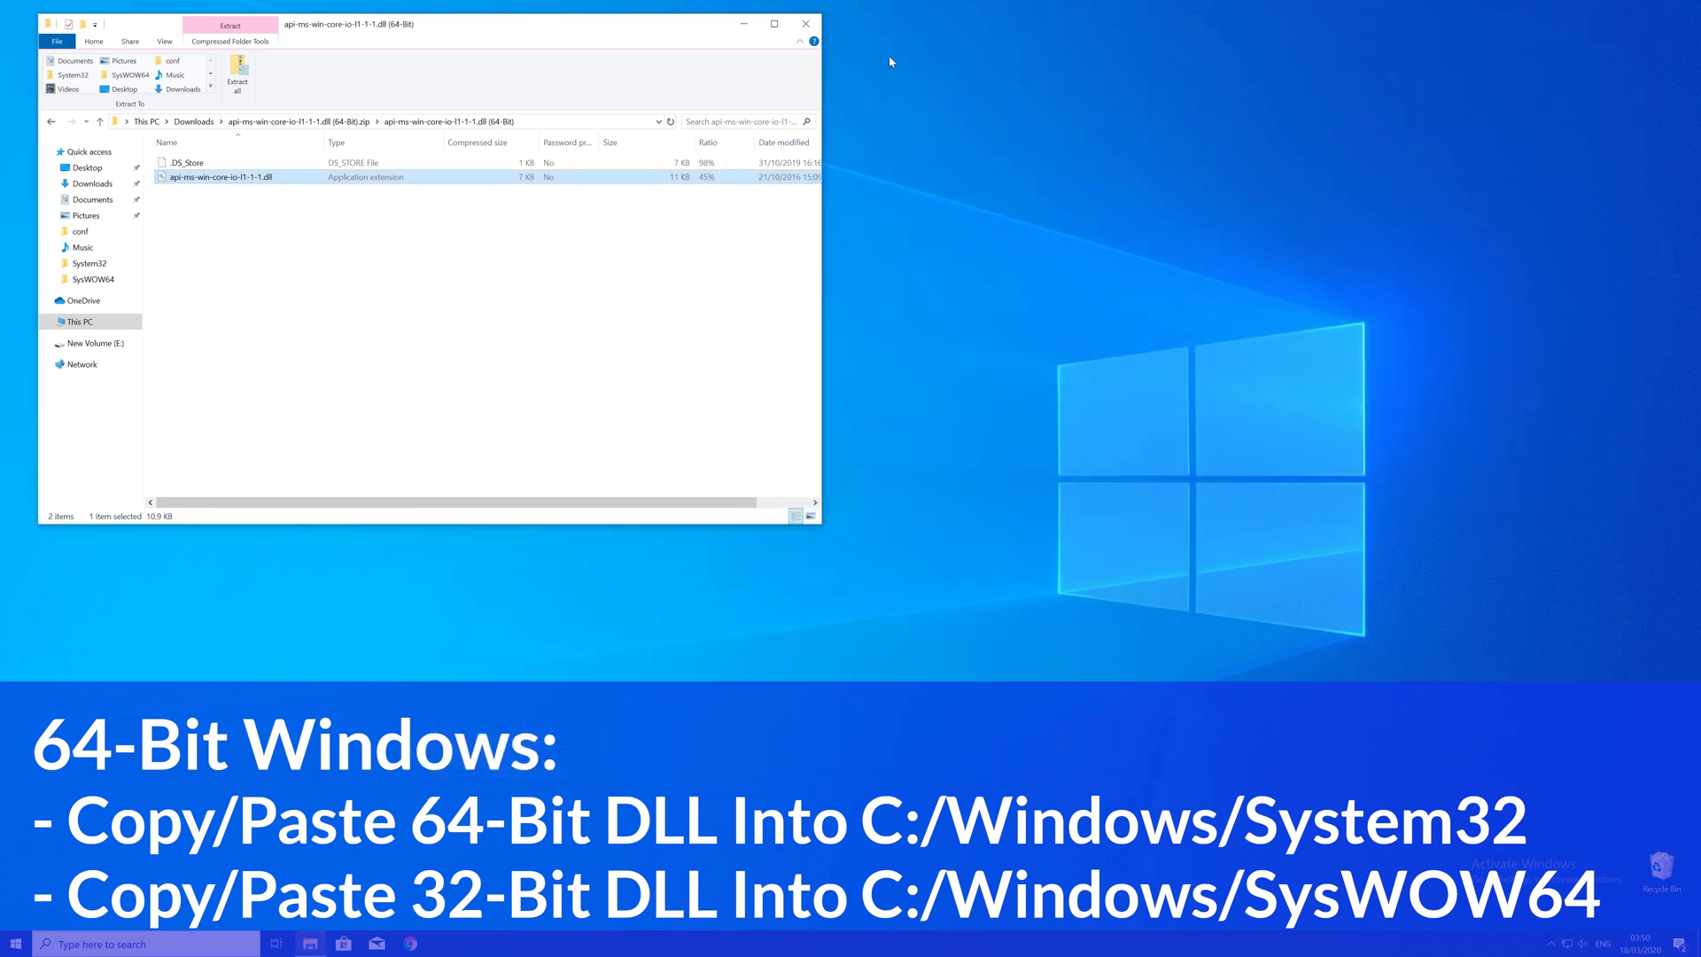
Step: Close the 64-bit archive window to leave the bare desktop
{"action": "left_click", "coordinate": [805, 25]}
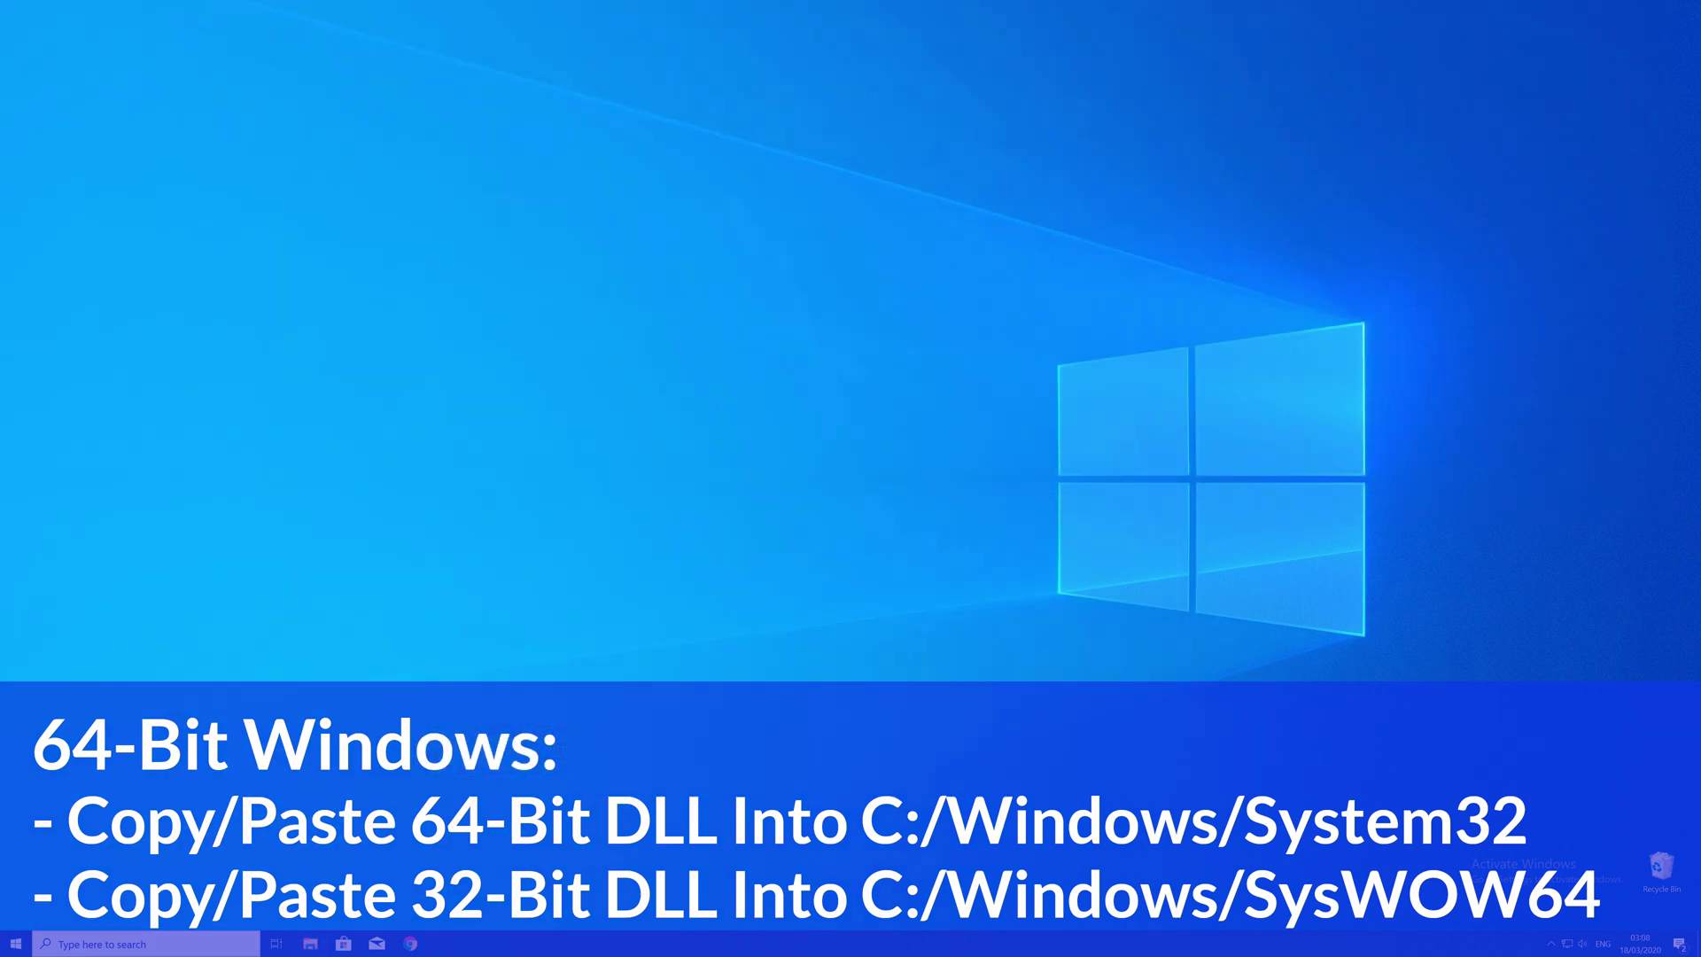